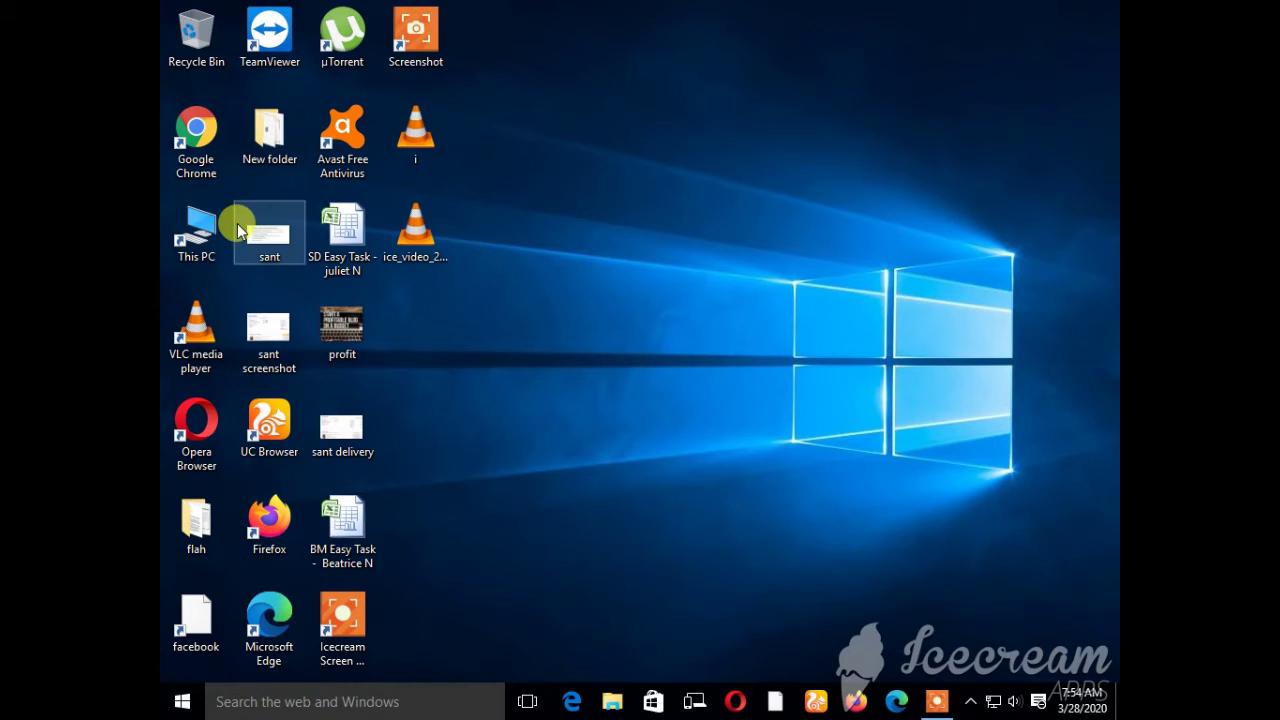
Step: Open This PC to view the computer's drives, and open the Windows Settings from there
{"action": "double_click", "coordinate": [209, 246]}
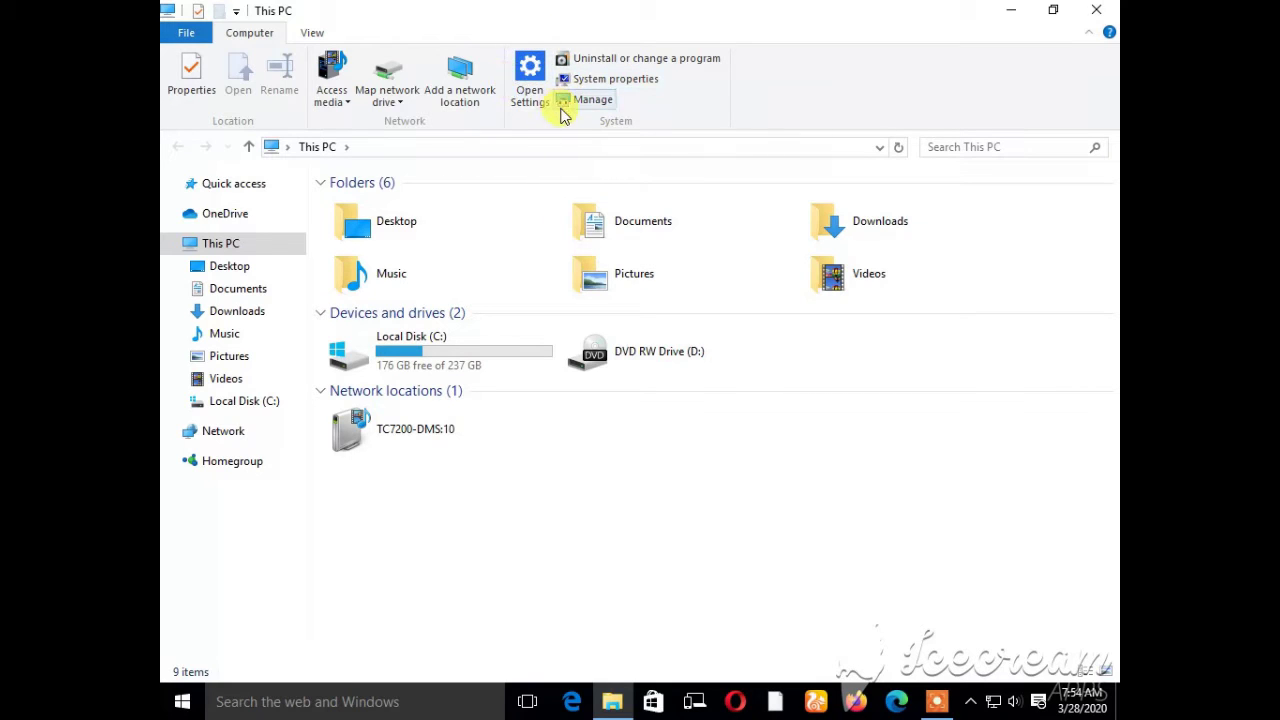
{"action": "left_click", "coordinate": [533, 93]}
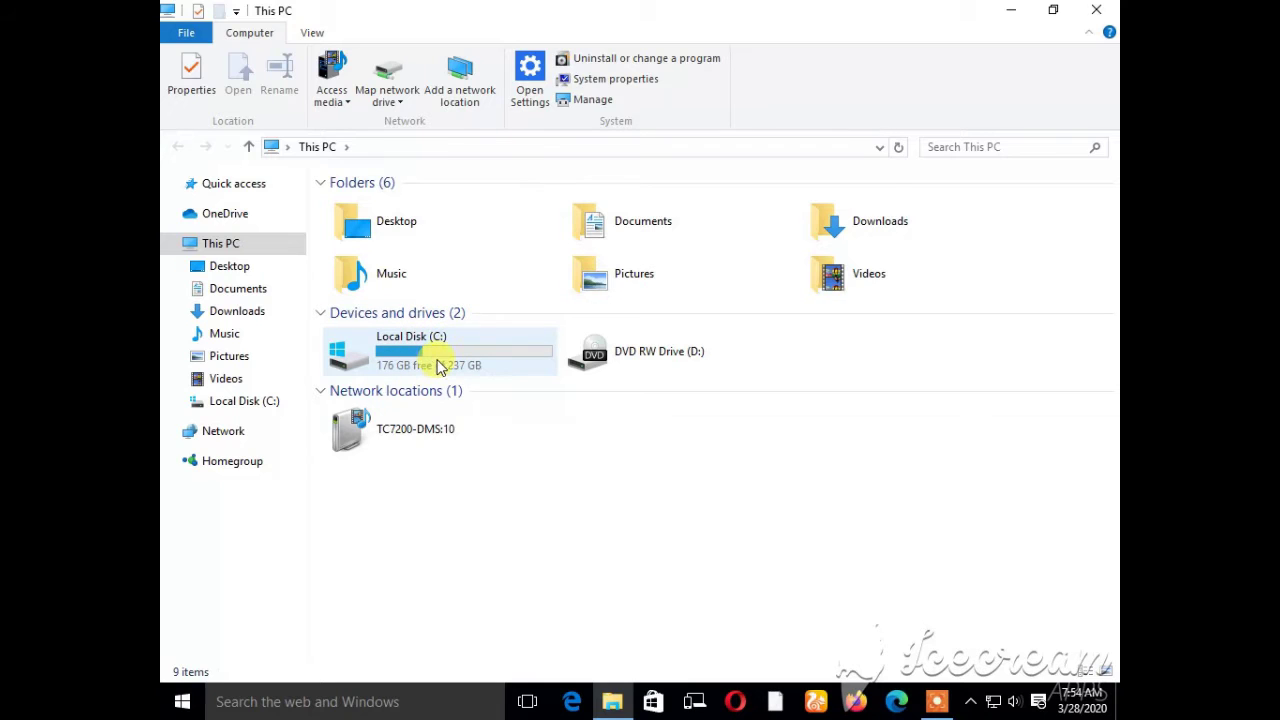
{"action": "mouse_move", "coordinate": [425, 366]}
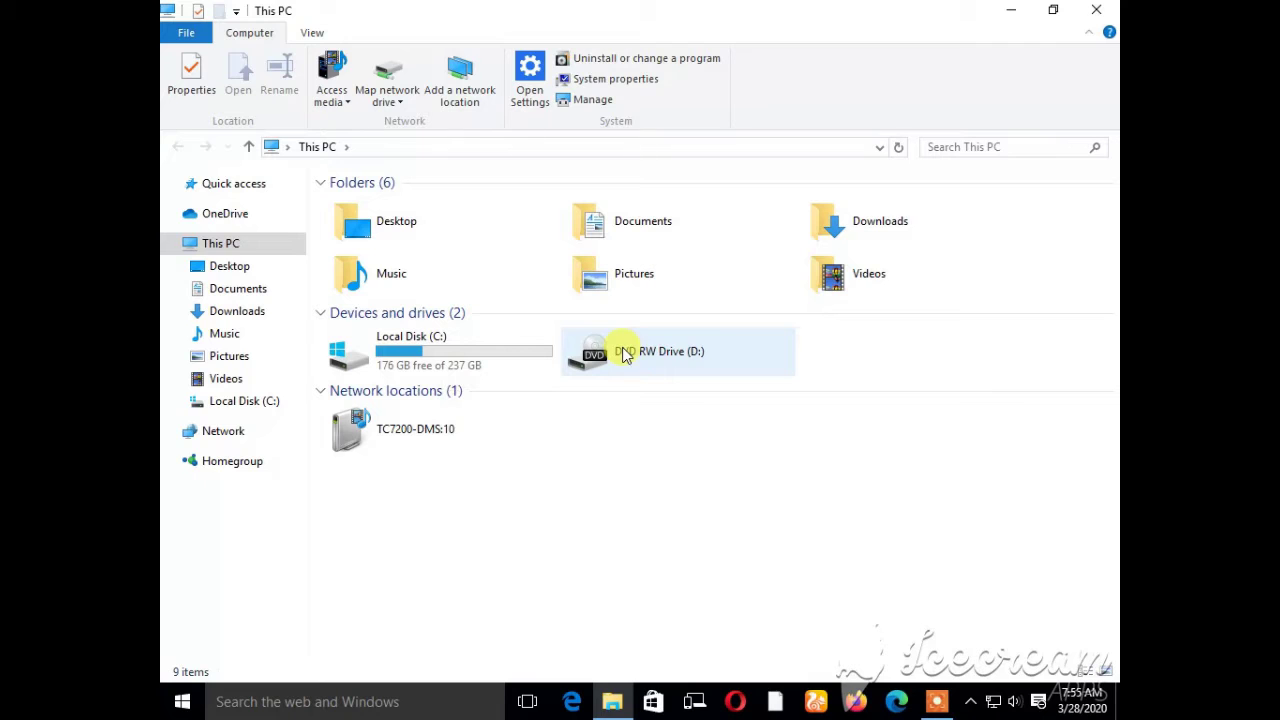
{"action": "left_click", "coordinate": [530, 85]}
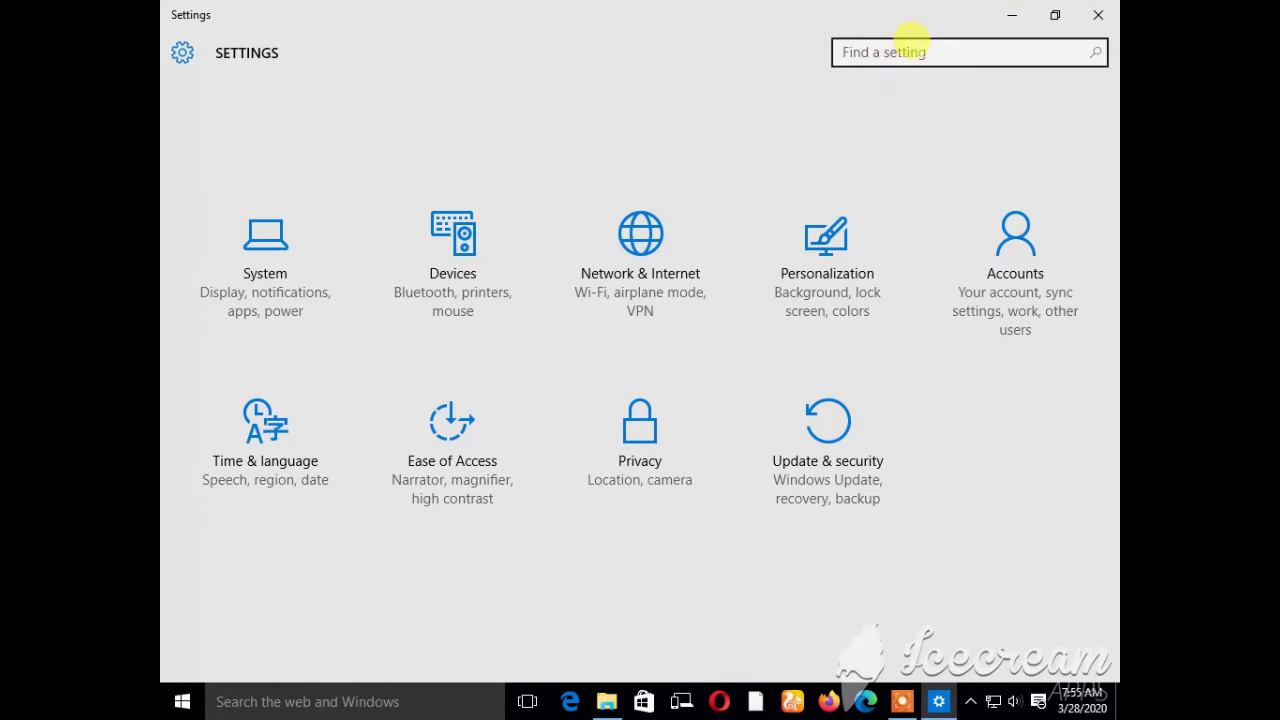
Step: Search Settings for "partition", examine the disk layout in the hard disk partition tool, and close the tool and Settings
{"action": "left_click", "coordinate": [857, 42]}
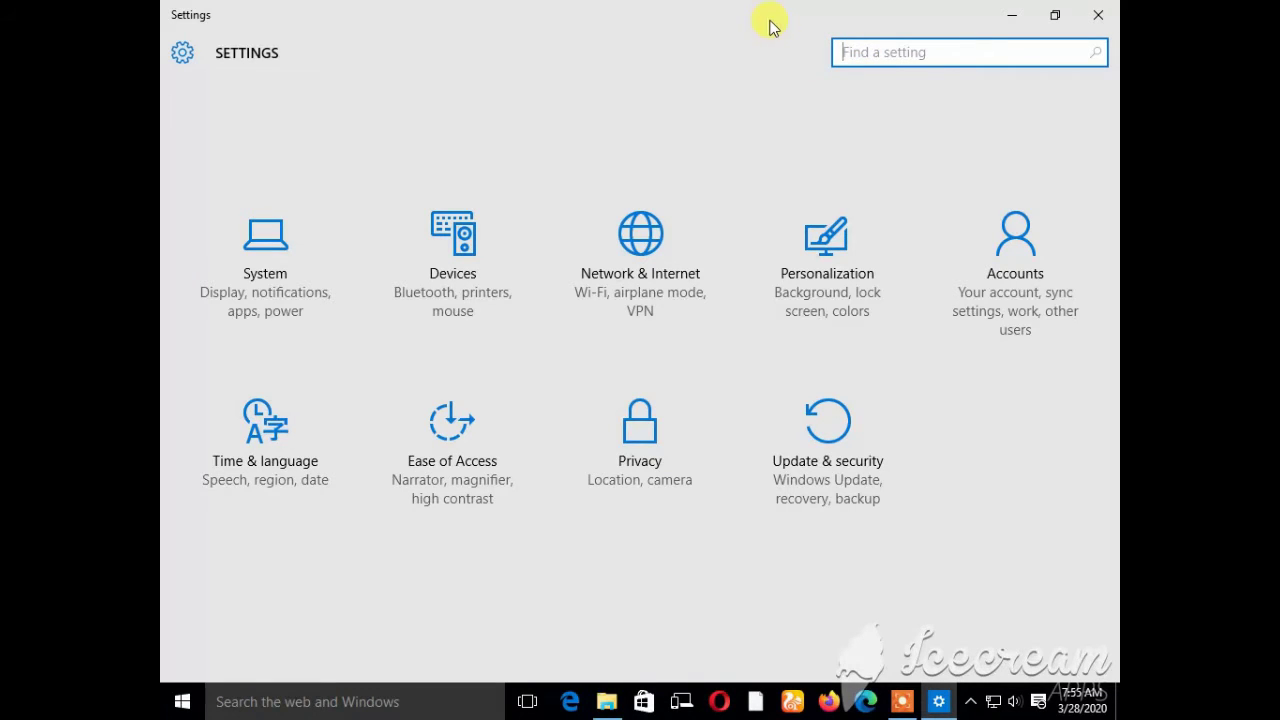
{"action": "type", "text": "part"}
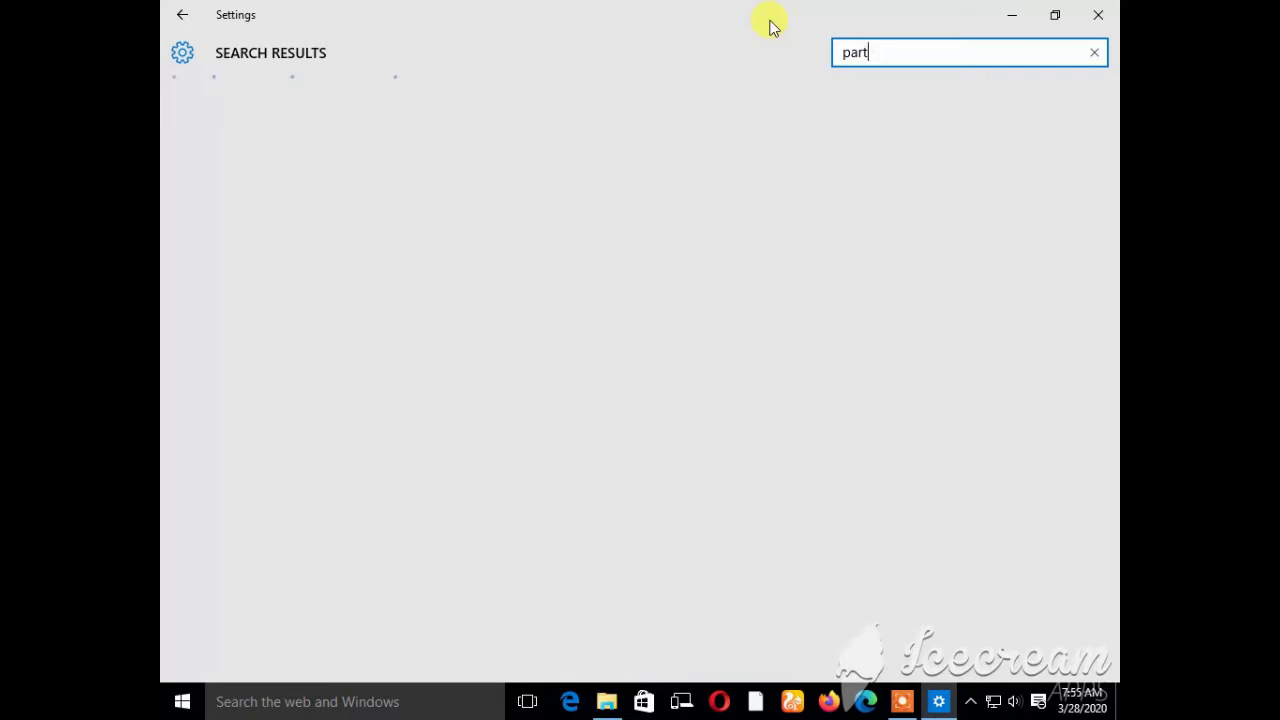
{"action": "type", "text": "ition"}
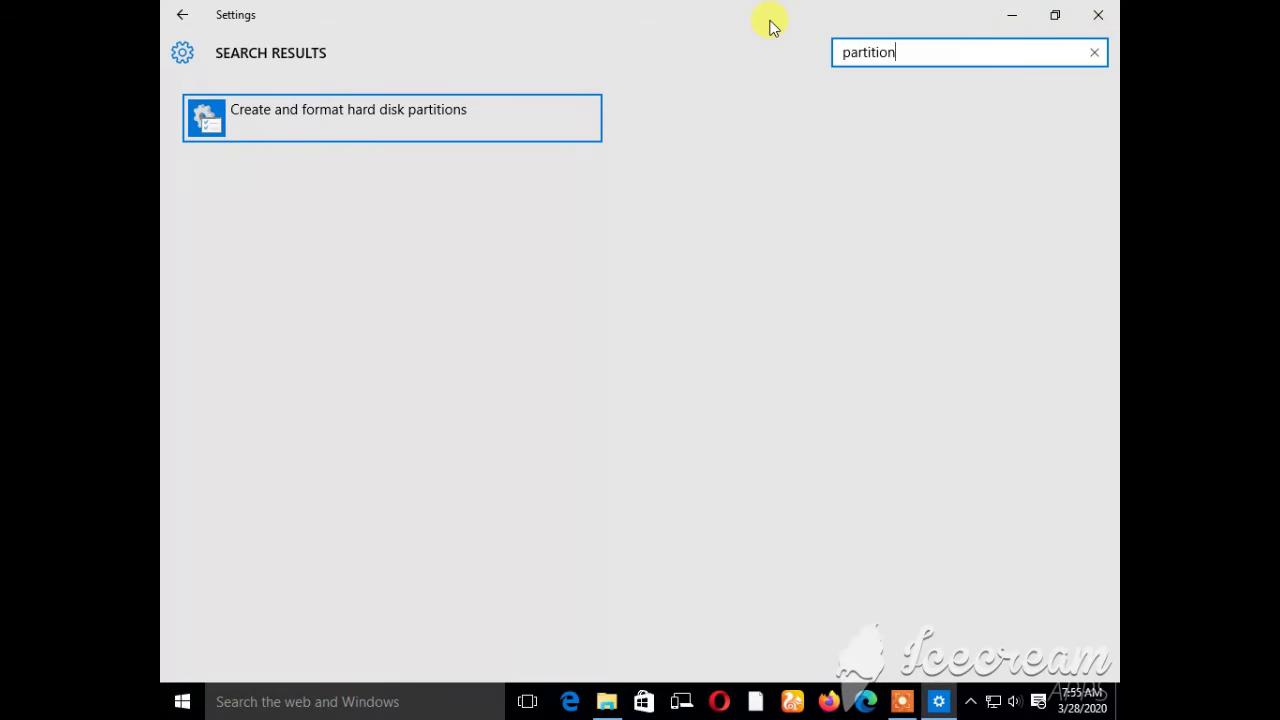
{"action": "key", "text": "Escape"}
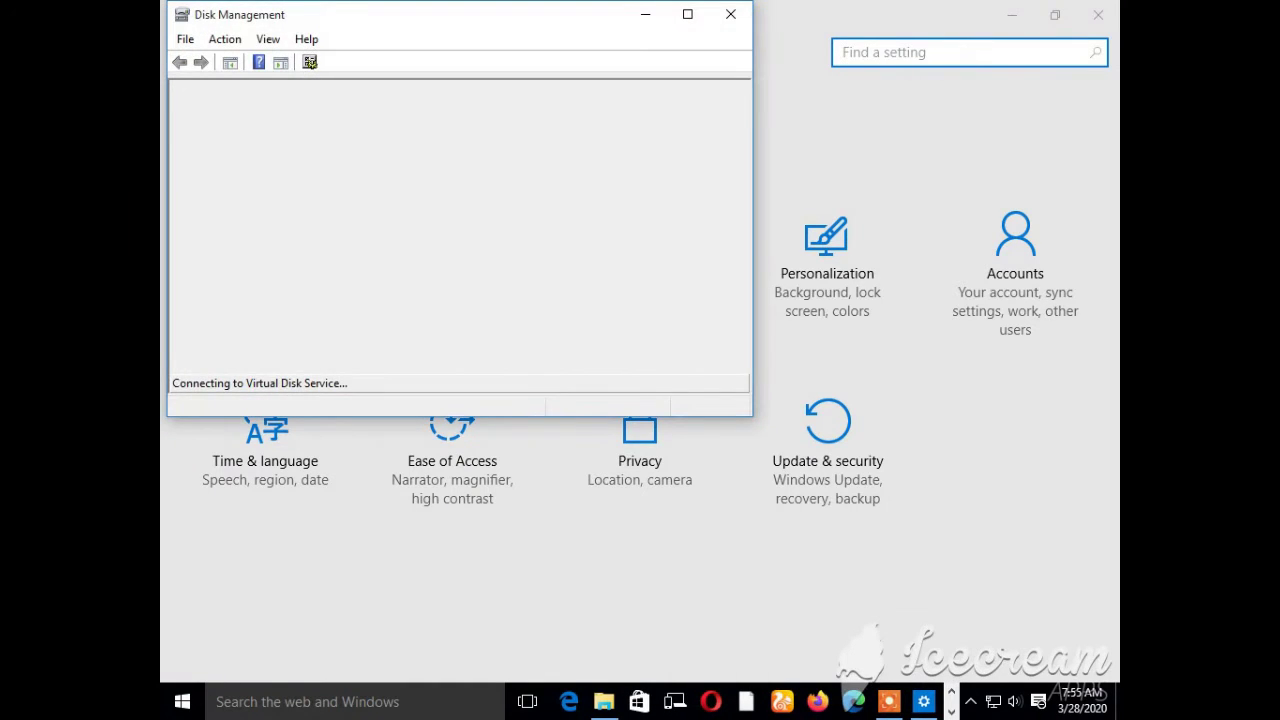
{"action": "left_click", "coordinate": [687, 15]}
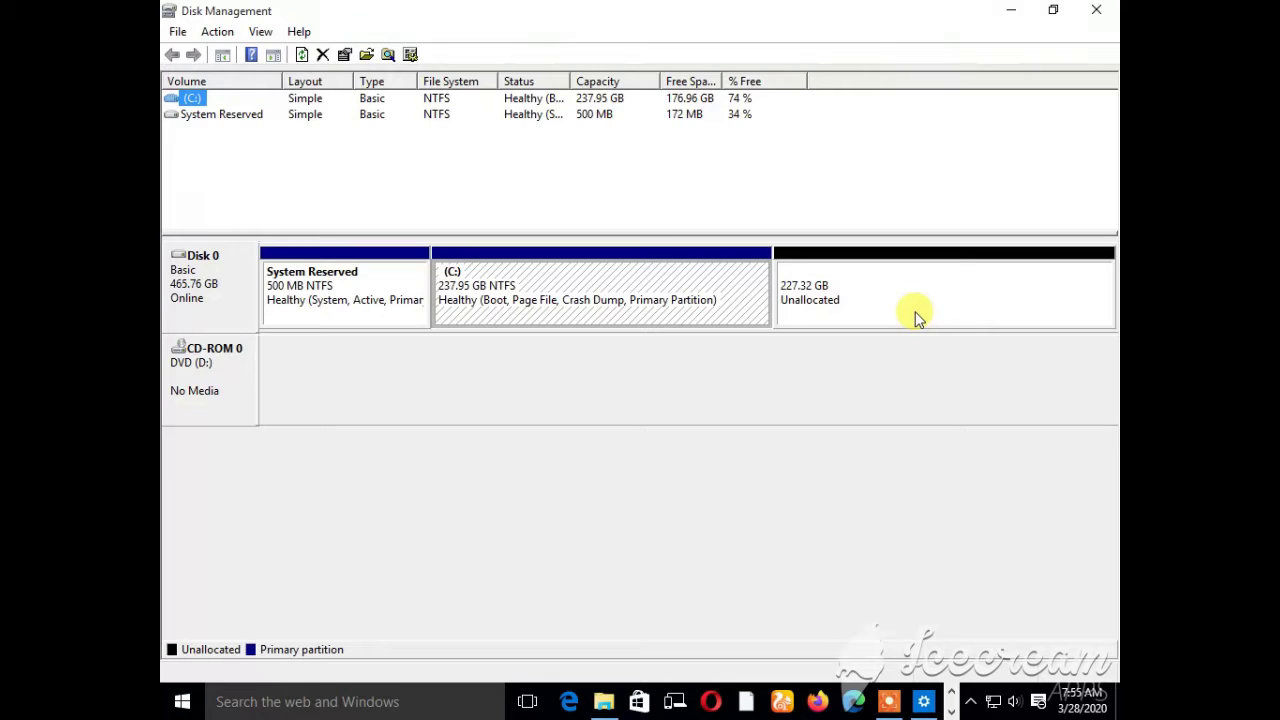
{"action": "left_click", "coordinate": [1097, 14]}
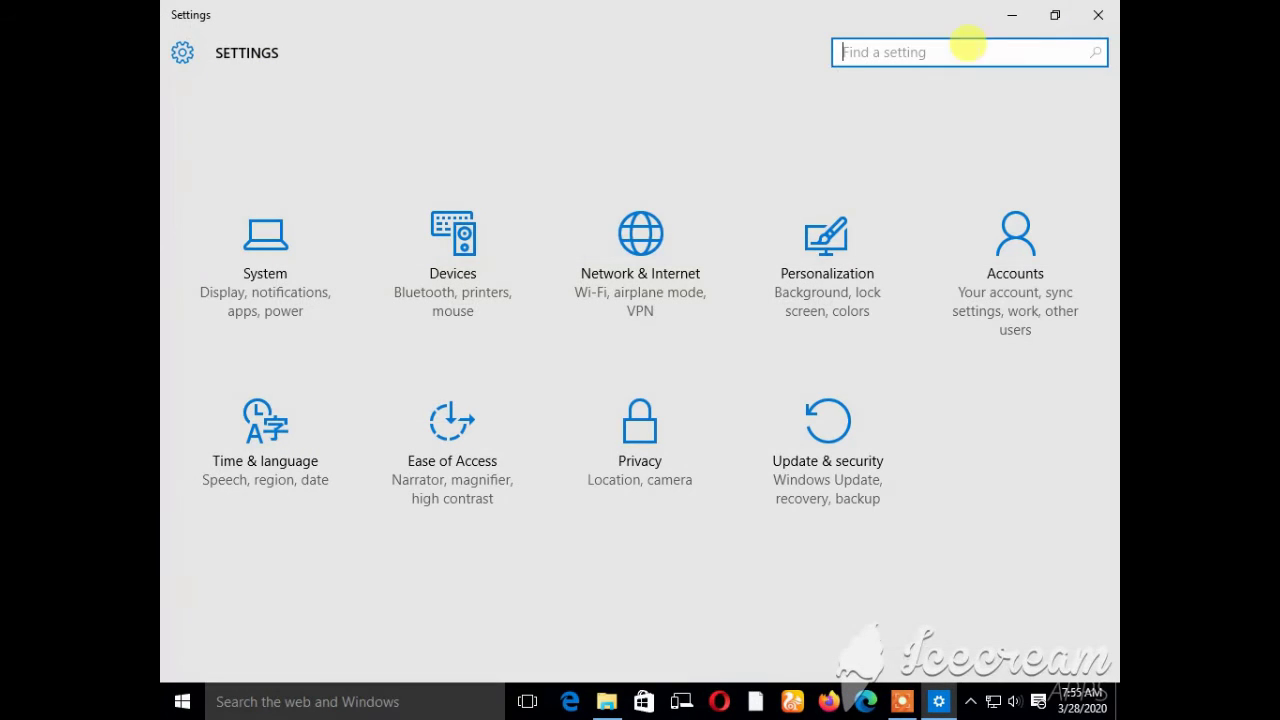
{"action": "left_click", "coordinate": [1102, 16]}
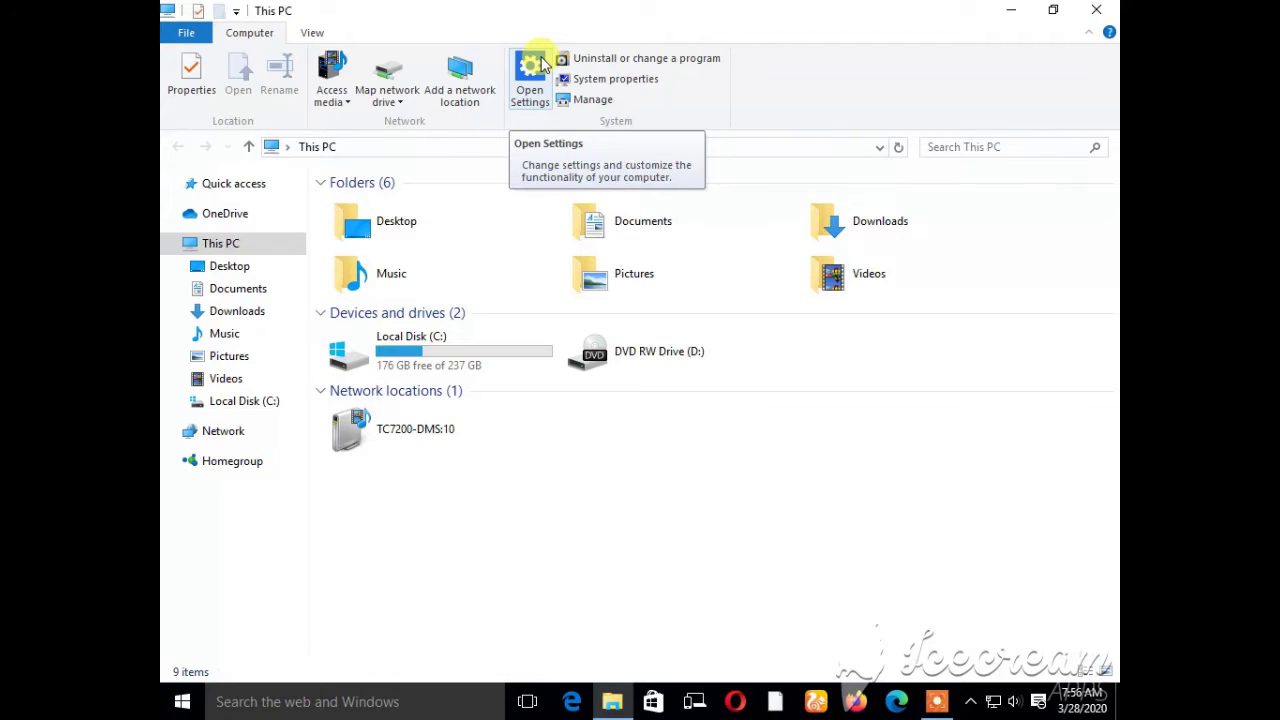
Step: Open Computer Management from This PC, examine the disks in Disk Management, and close it
{"action": "left_click", "coordinate": [597, 103]}
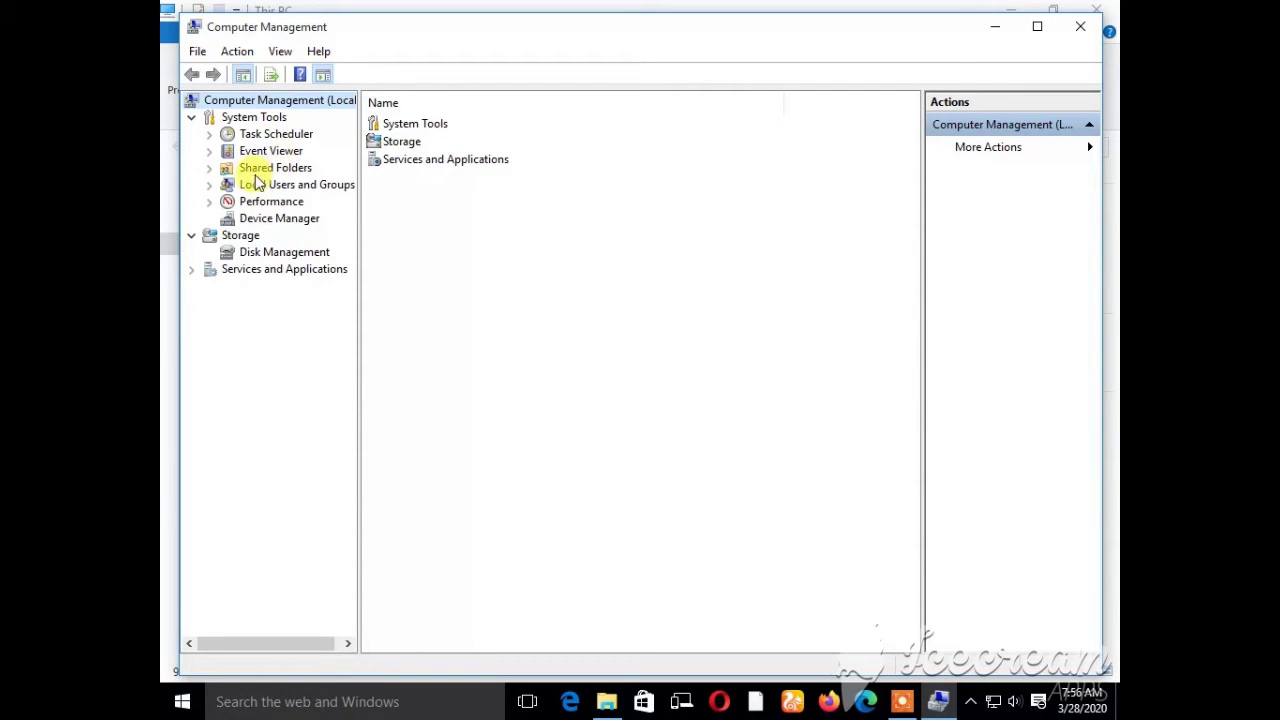
{"action": "left_click", "coordinate": [272, 253]}
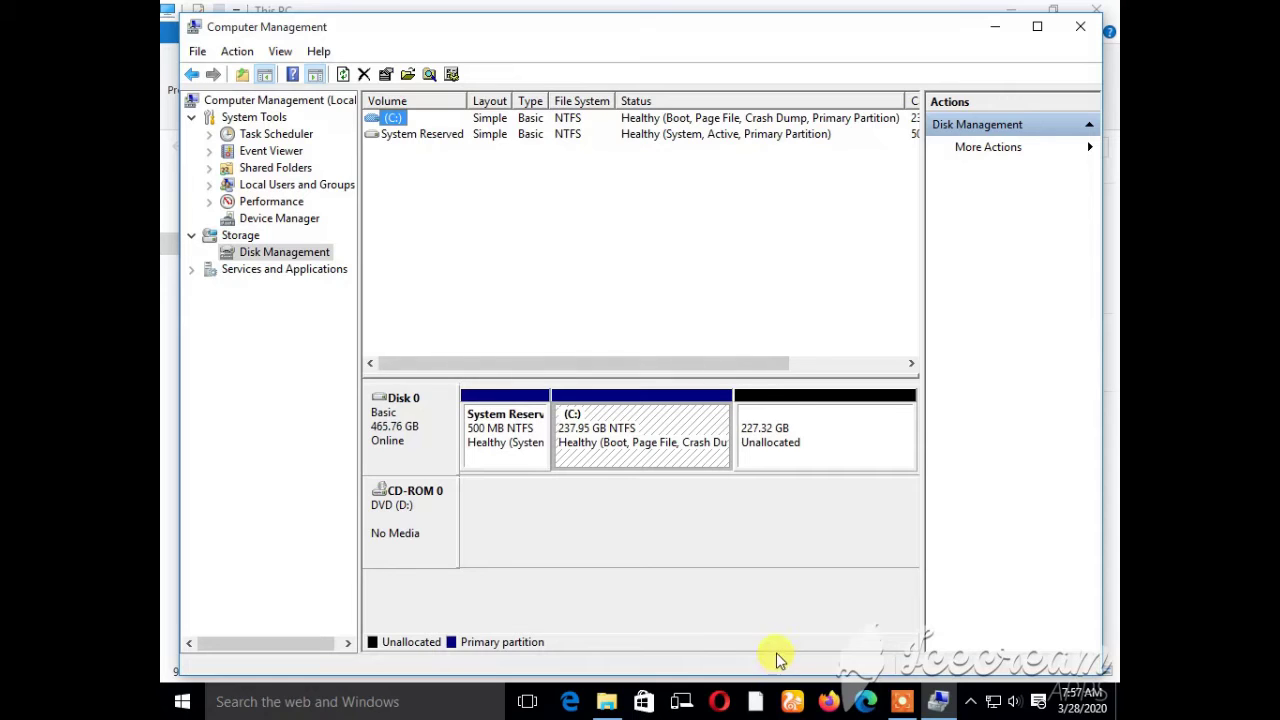
{"action": "mouse_move", "coordinate": [905, 708]}
{"action": "left_click", "coordinate": [1090, 27]}
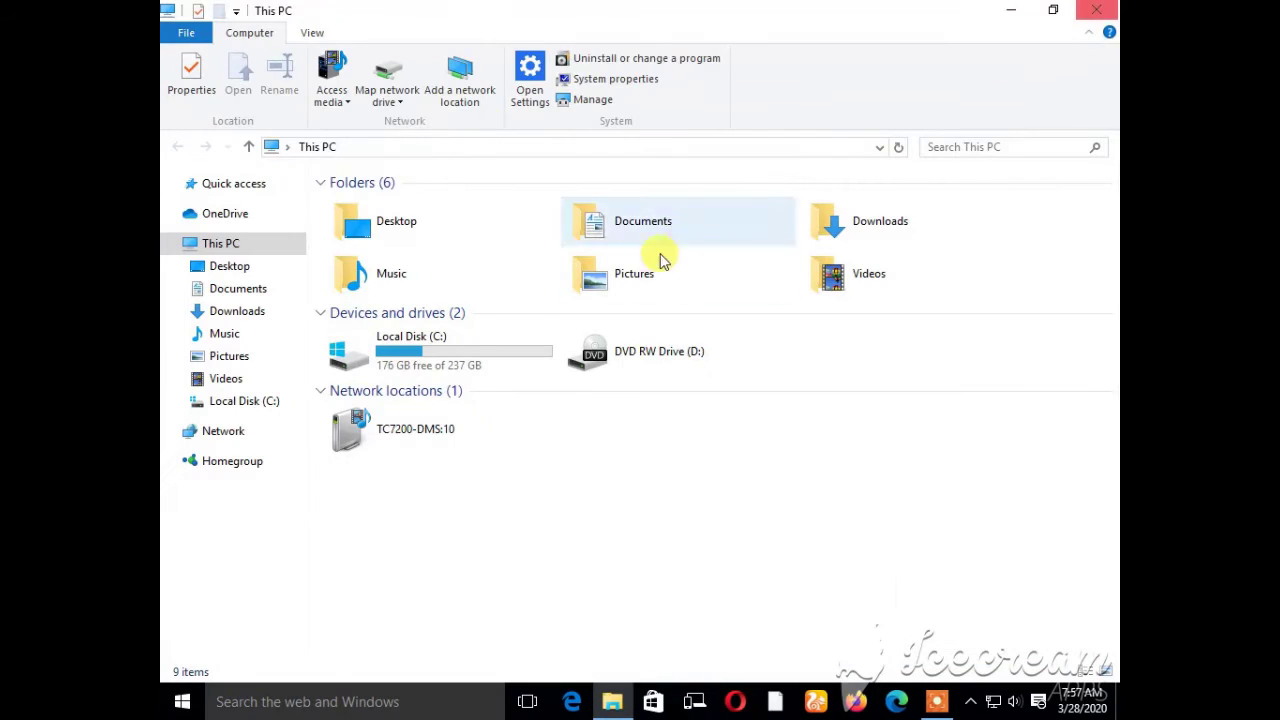
Step: Reopen Settings, search for "partition", and open the tool for creating and formatting hard disk partitions in a maximized window
{"action": "left_click", "coordinate": [530, 78]}
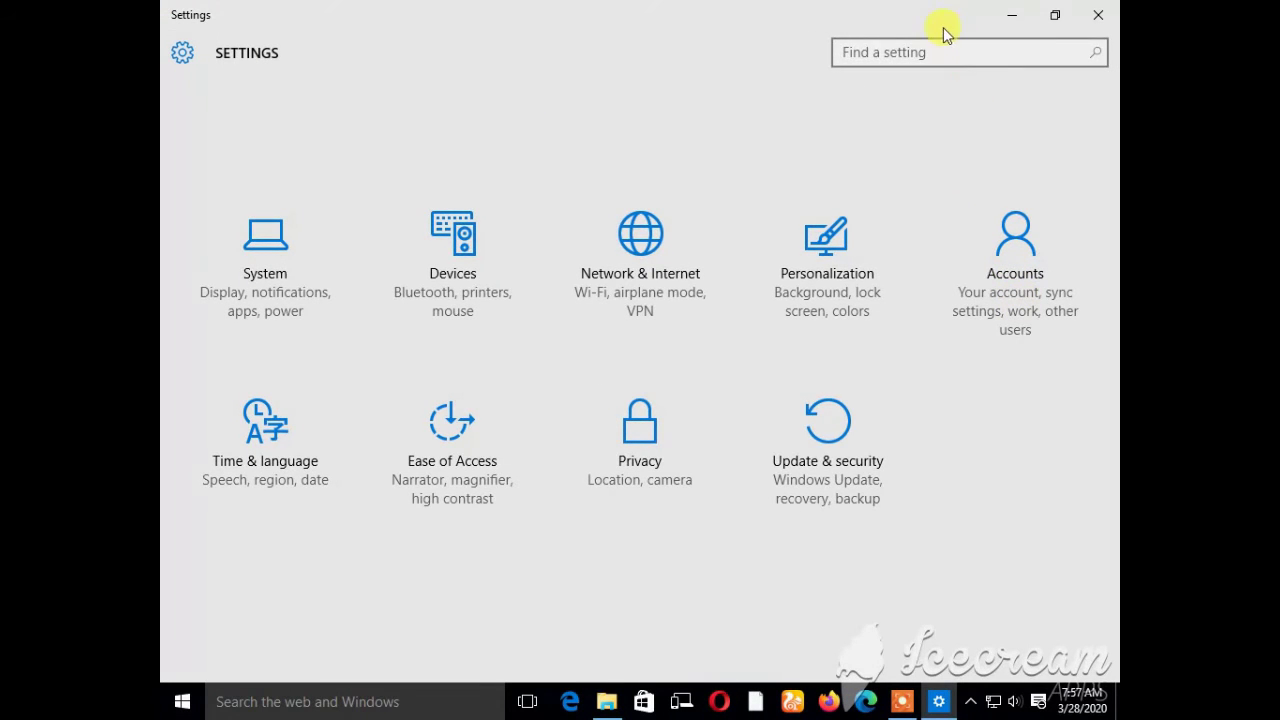
{"action": "type", "text": "par"}
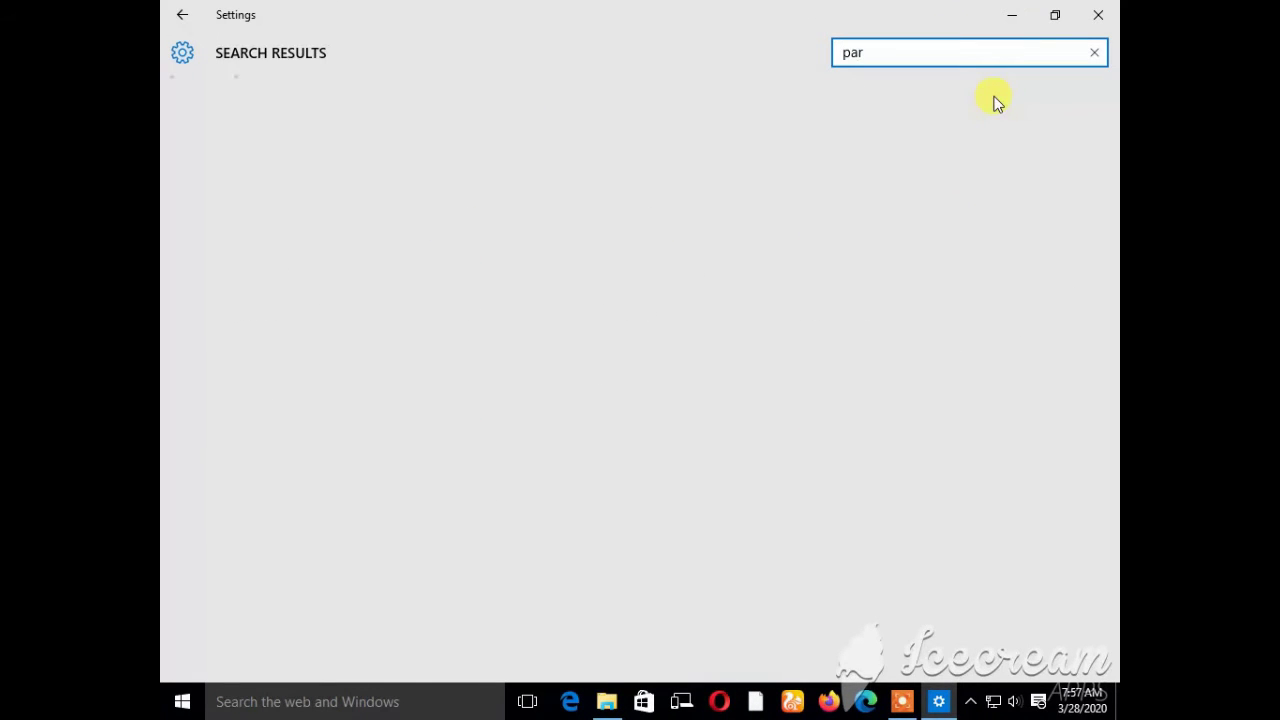
{"action": "type", "text": "tio"}
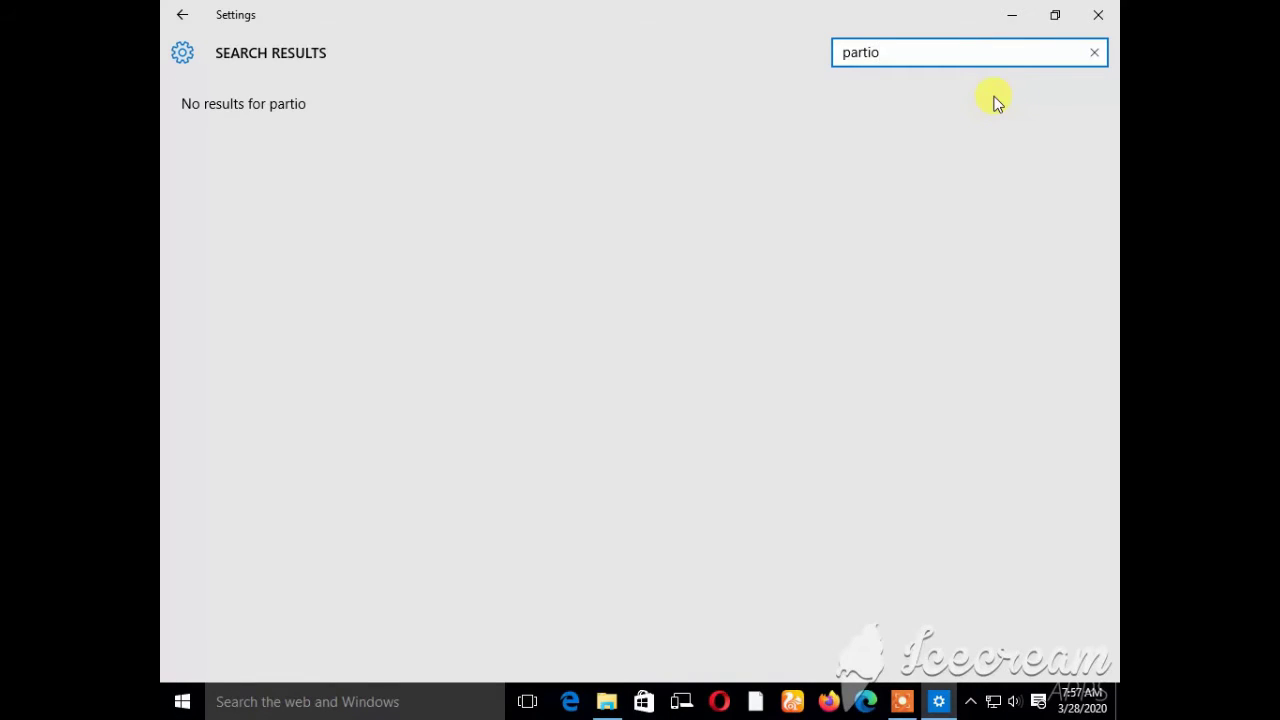
{"action": "key", "text": "BackSpace"}
{"action": "type", "text": "tion"}
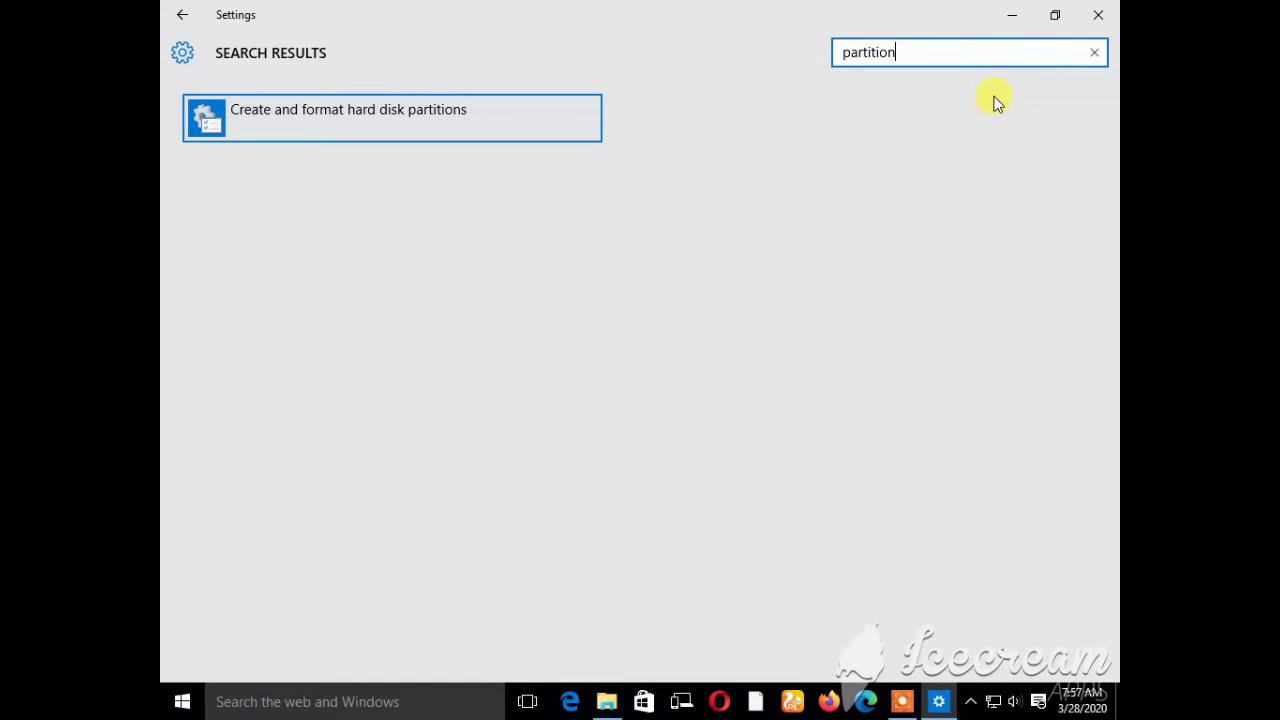
{"action": "key", "text": "Return"}
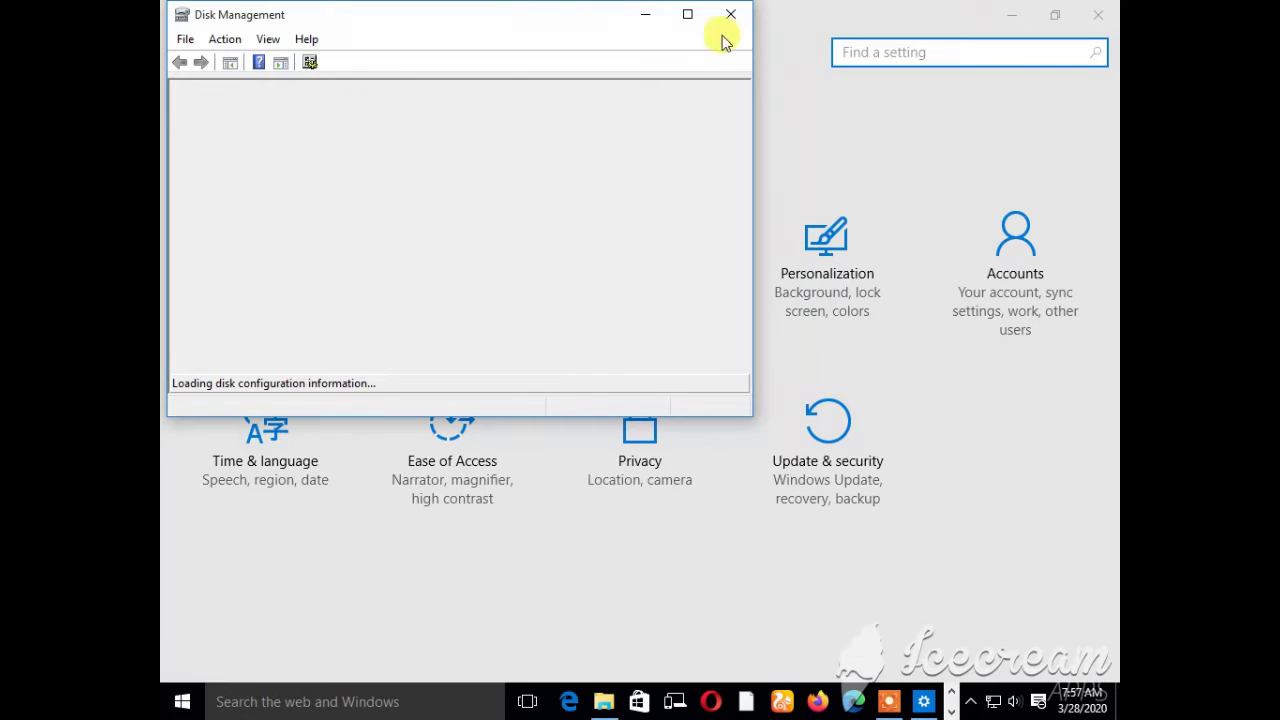
{"action": "left_click", "coordinate": [688, 16]}
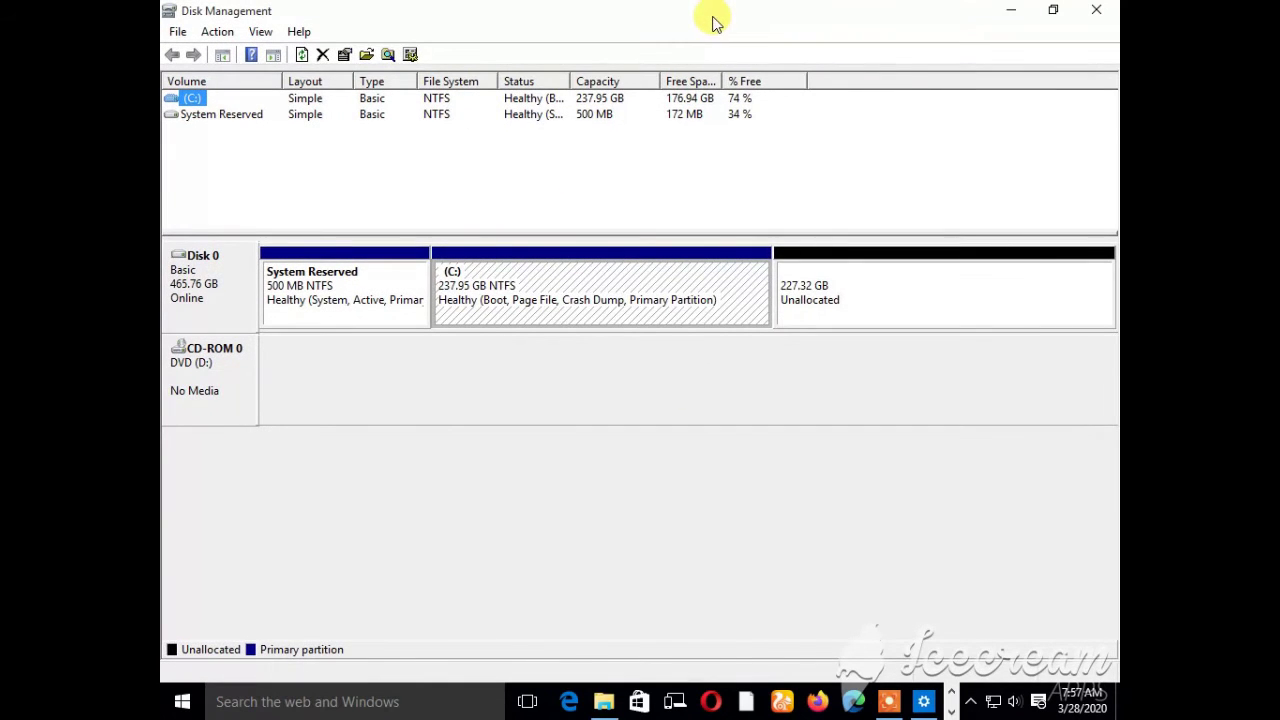
Step: Start a new simple volume on Disk 0's unallocated space and advance the wizard to the volume size page
{"action": "right_click", "coordinate": [820, 293]}
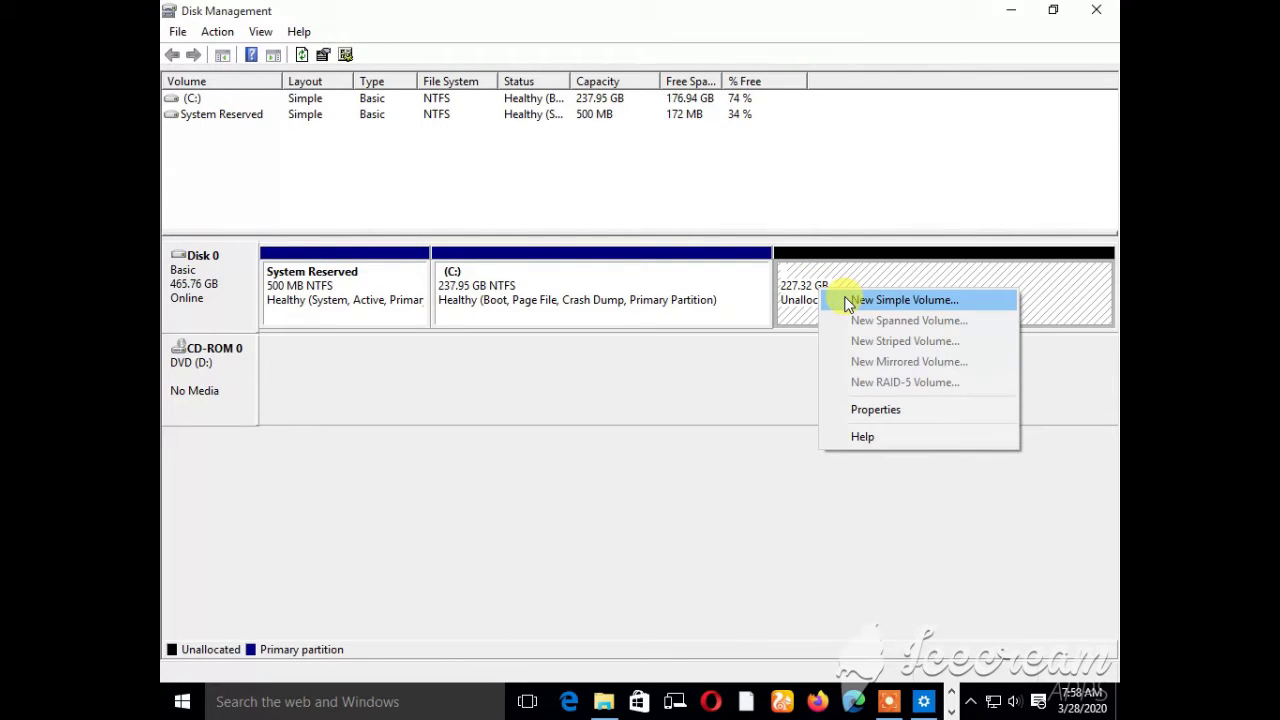
{"action": "left_click", "coordinate": [848, 301]}
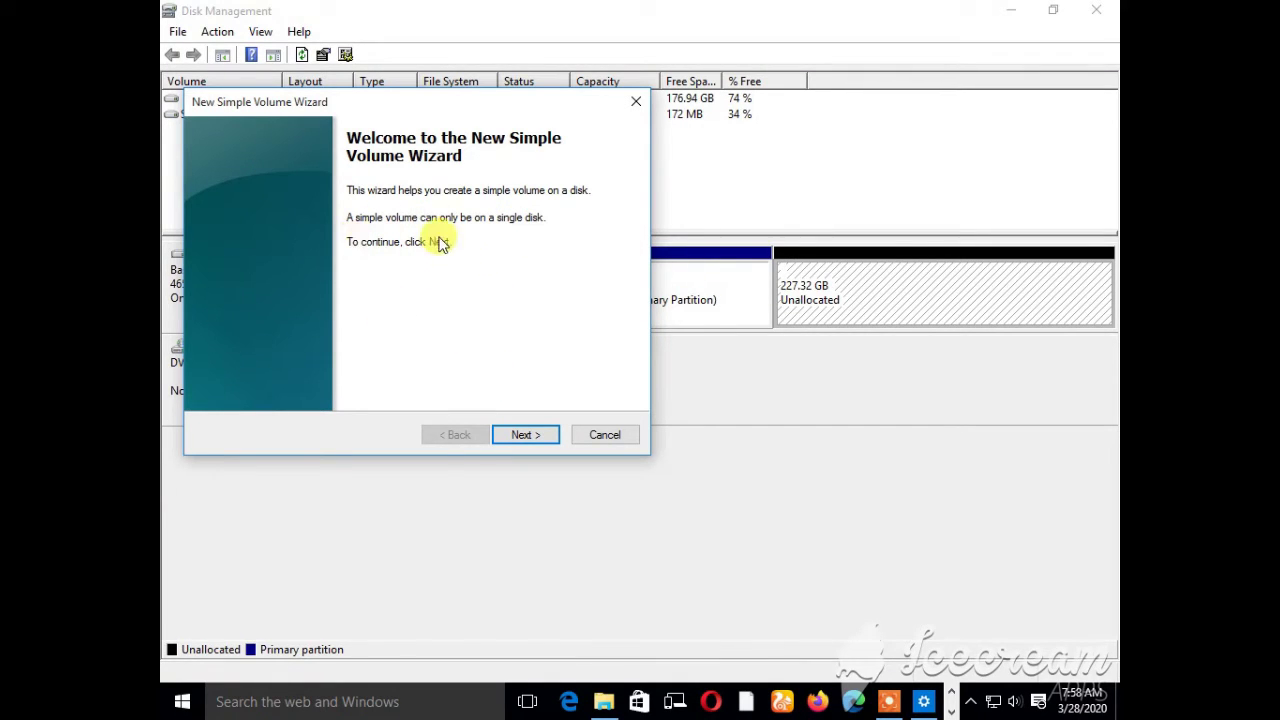
{"action": "left_click", "coordinate": [525, 435]}
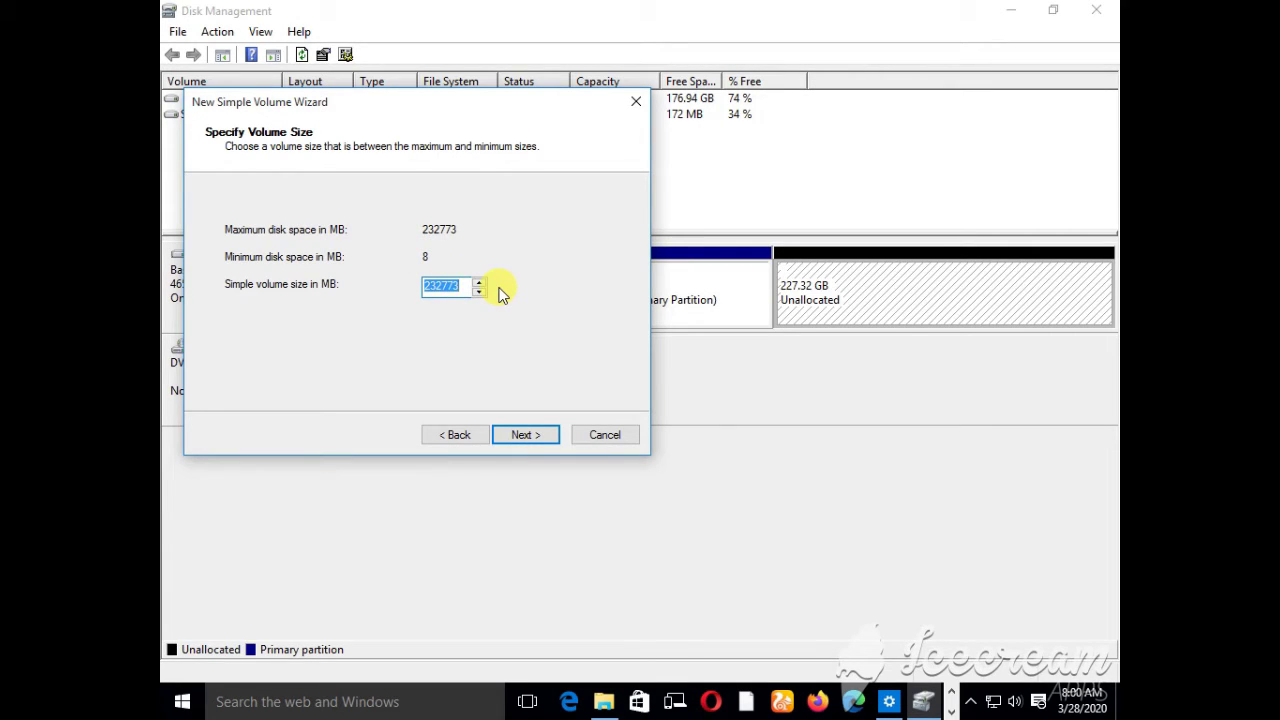
Step: Try 10, 7 and 8 MB as the simple volume size
{"action": "key", "text": "BackSpace"}
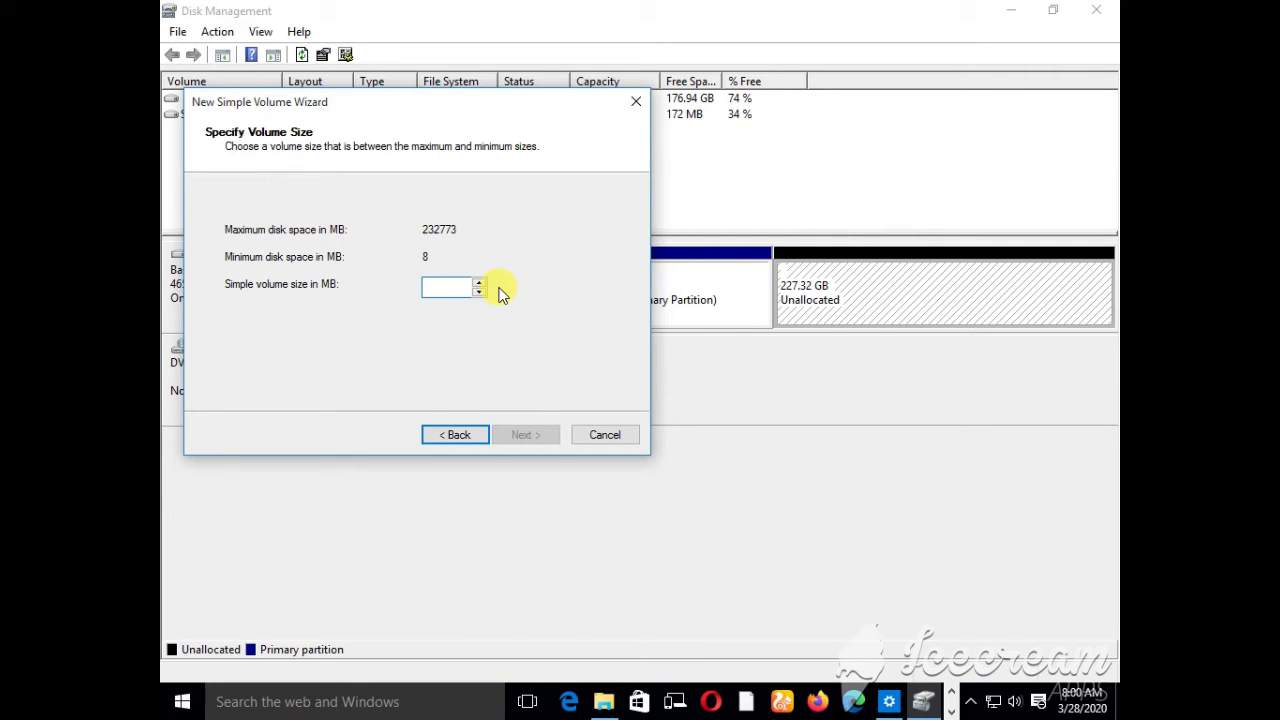
{"action": "type", "text": "10"}
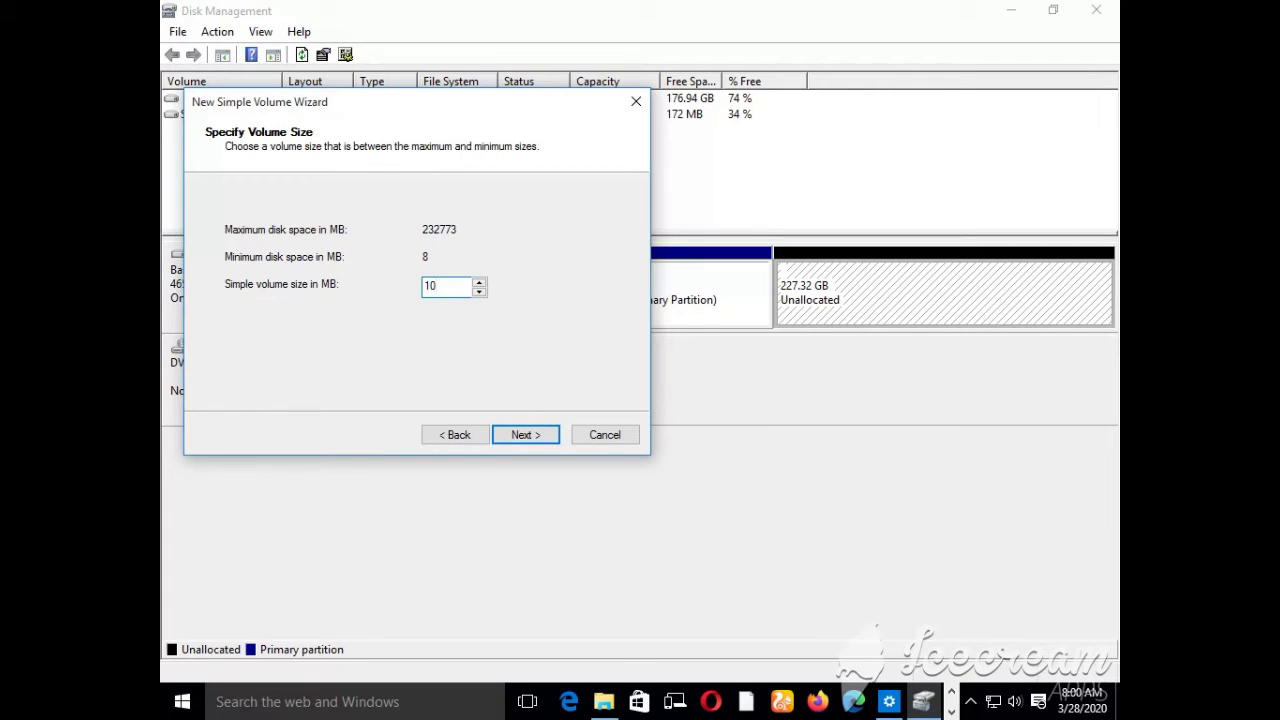
{"action": "key", "text": "BackSpace"}
{"action": "key", "text": "BackSpace"}
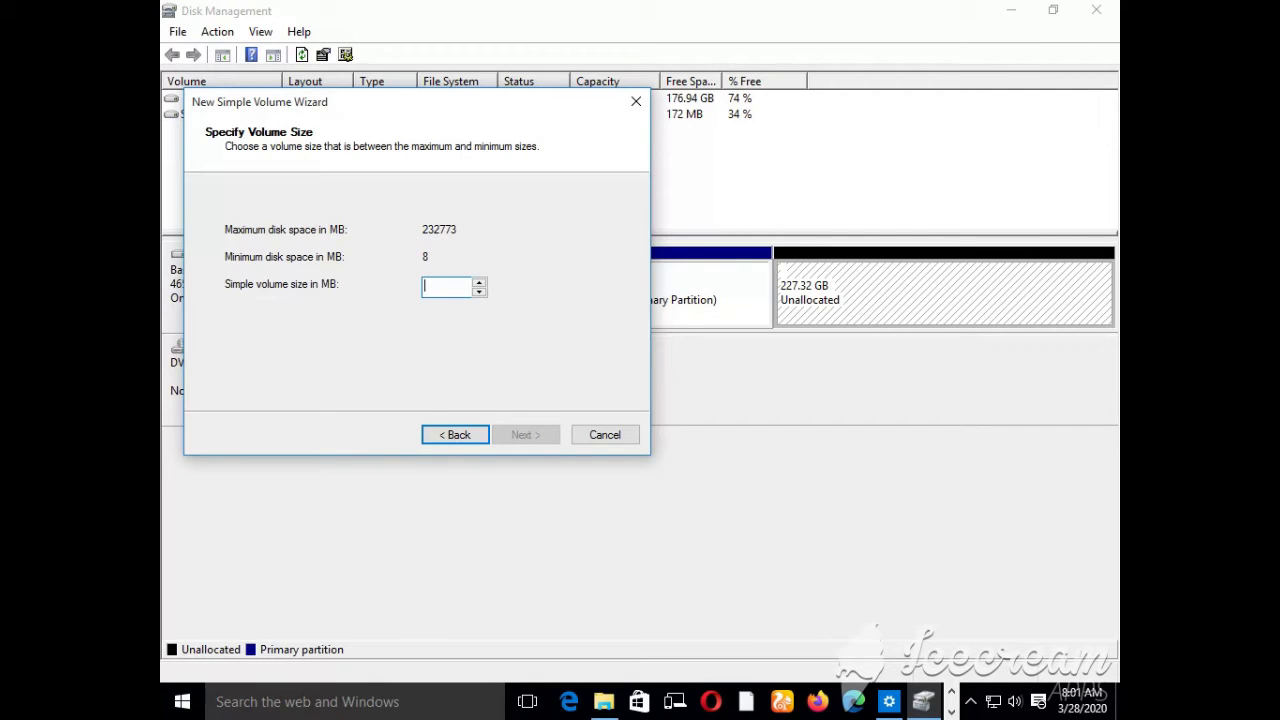
{"action": "type", "text": "7"}
{"action": "key", "text": "BackSpace"}
{"action": "type", "text": "8"}
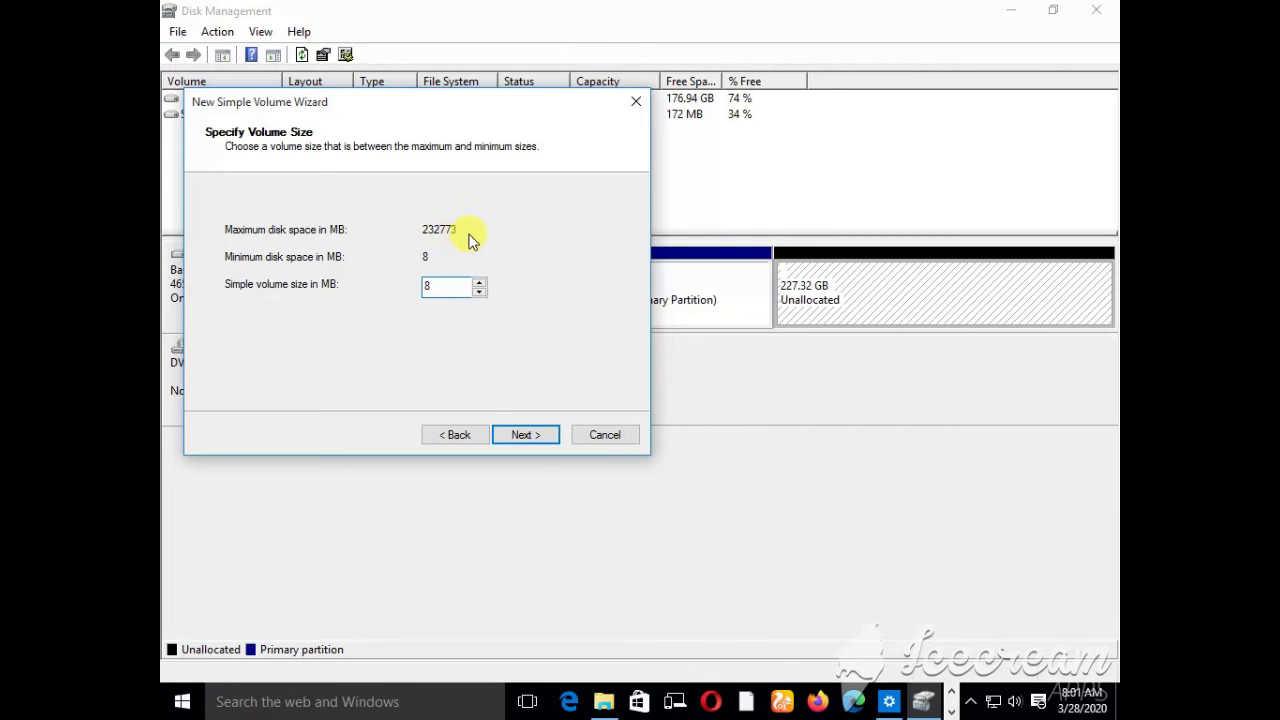
Step: Set the simple volume size to 230000 MB and continue to the drive letter page
{"action": "key", "text": "BackSpace"}
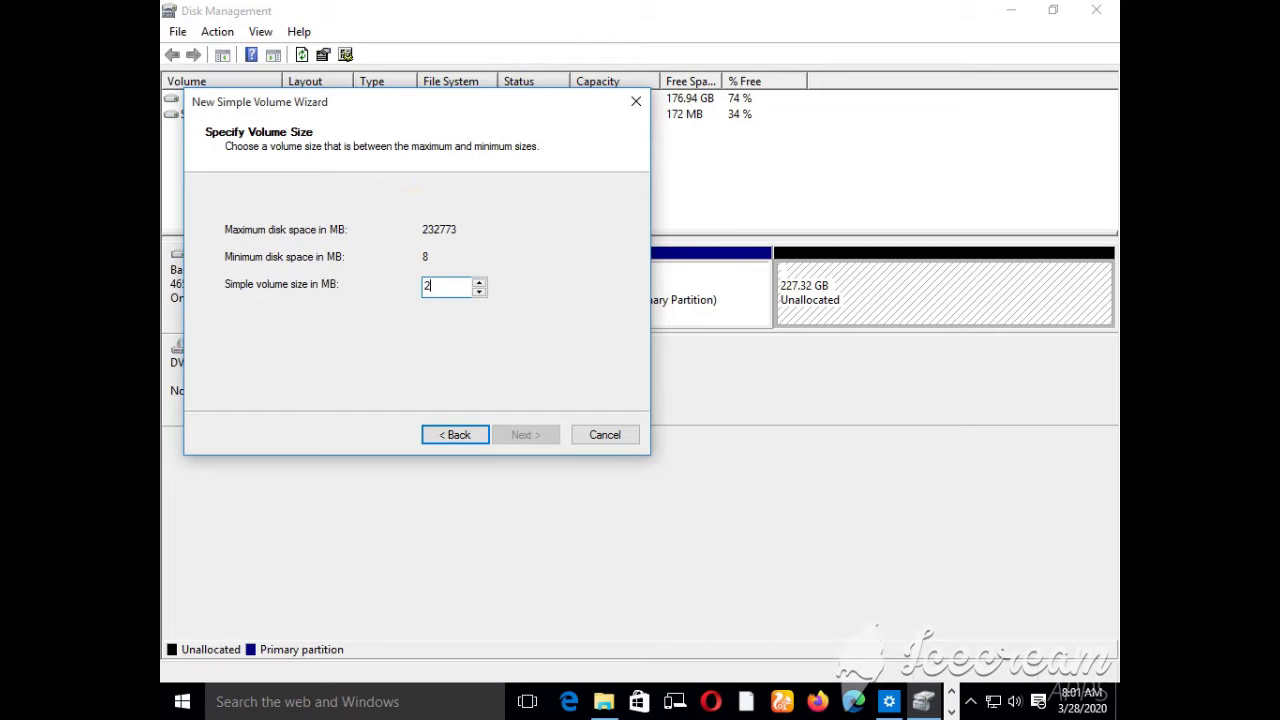
{"action": "key", "text": "BackSpace"}
{"action": "type", "text": "3"}
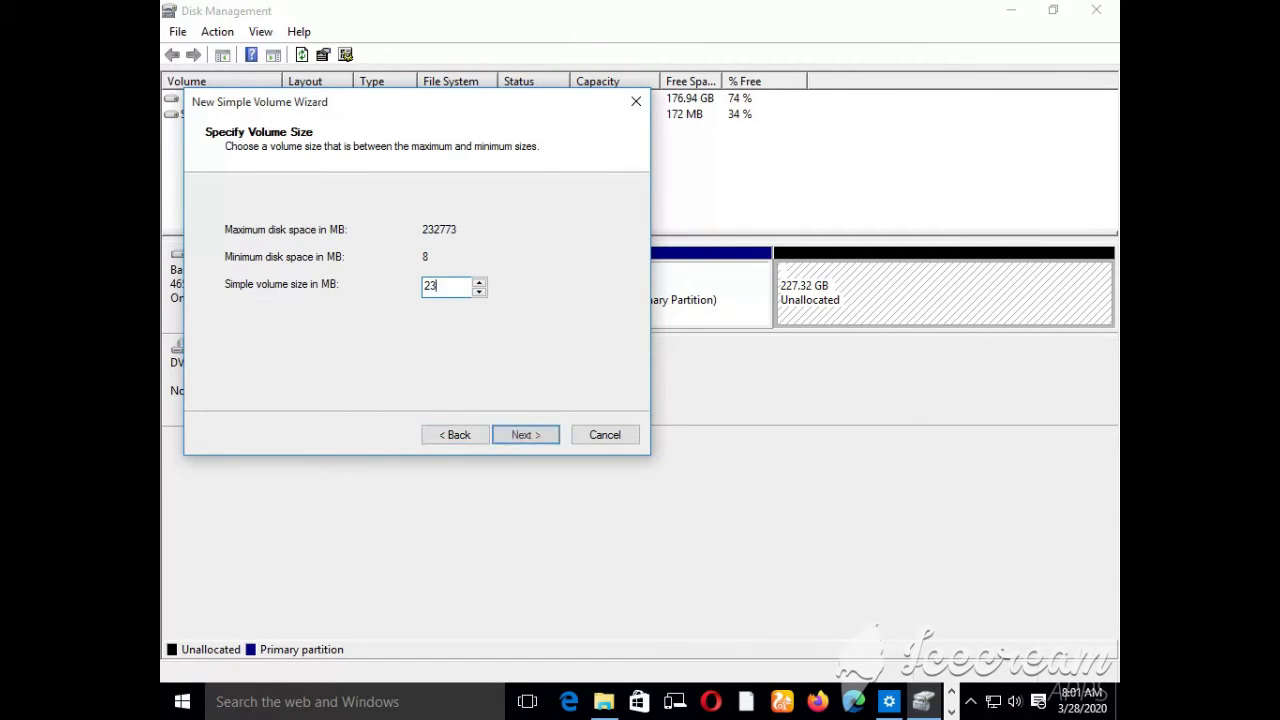
{"action": "type", "text": "0000"}
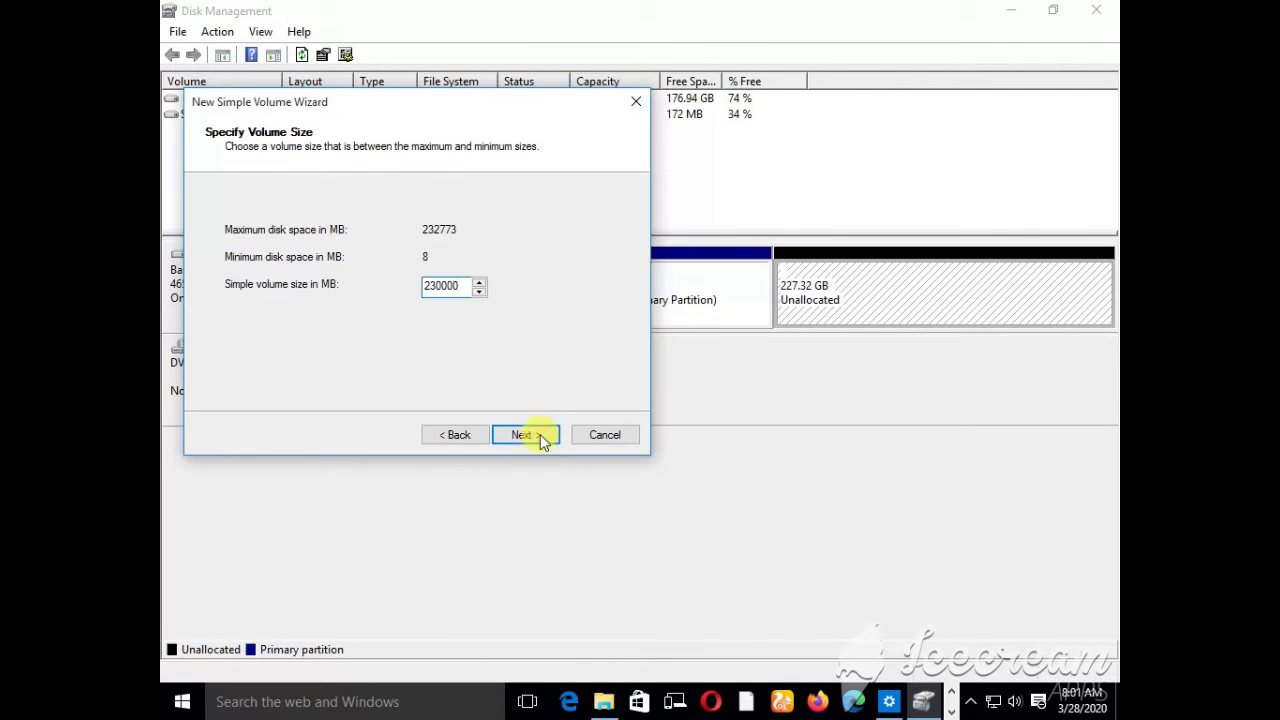
{"action": "type", "text": "0"}
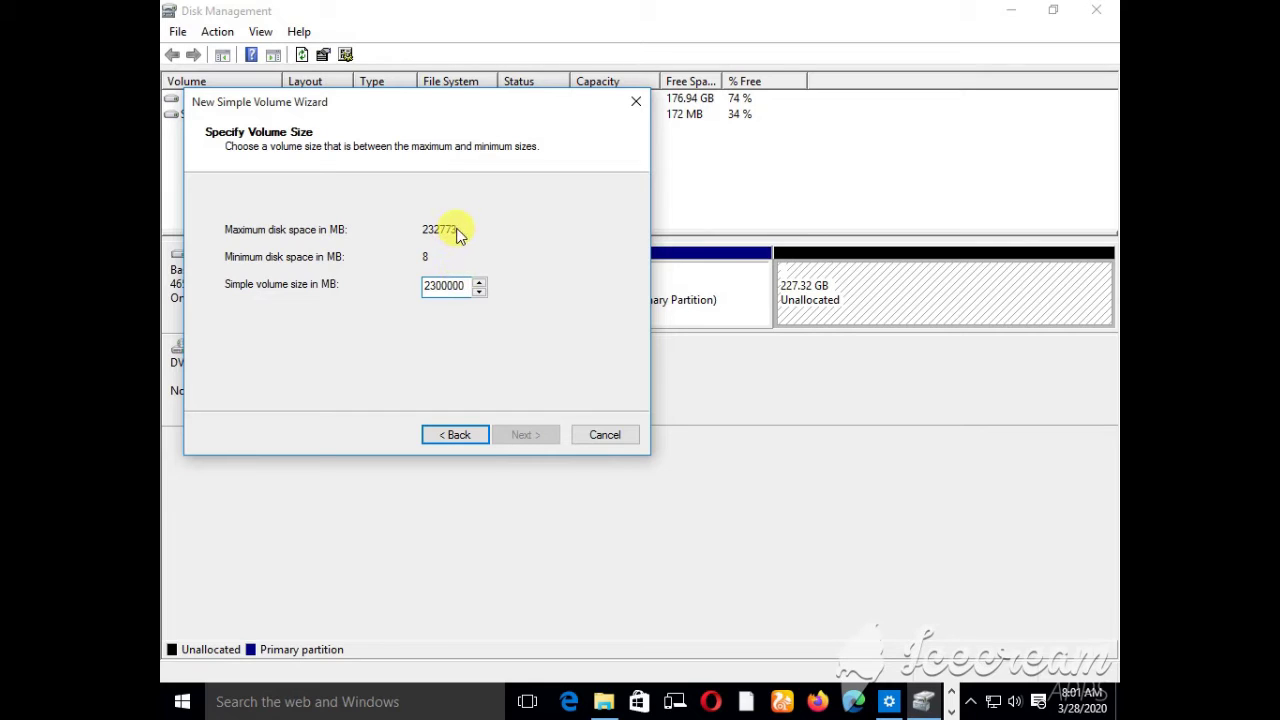
{"action": "key", "text": "BackSpace"}
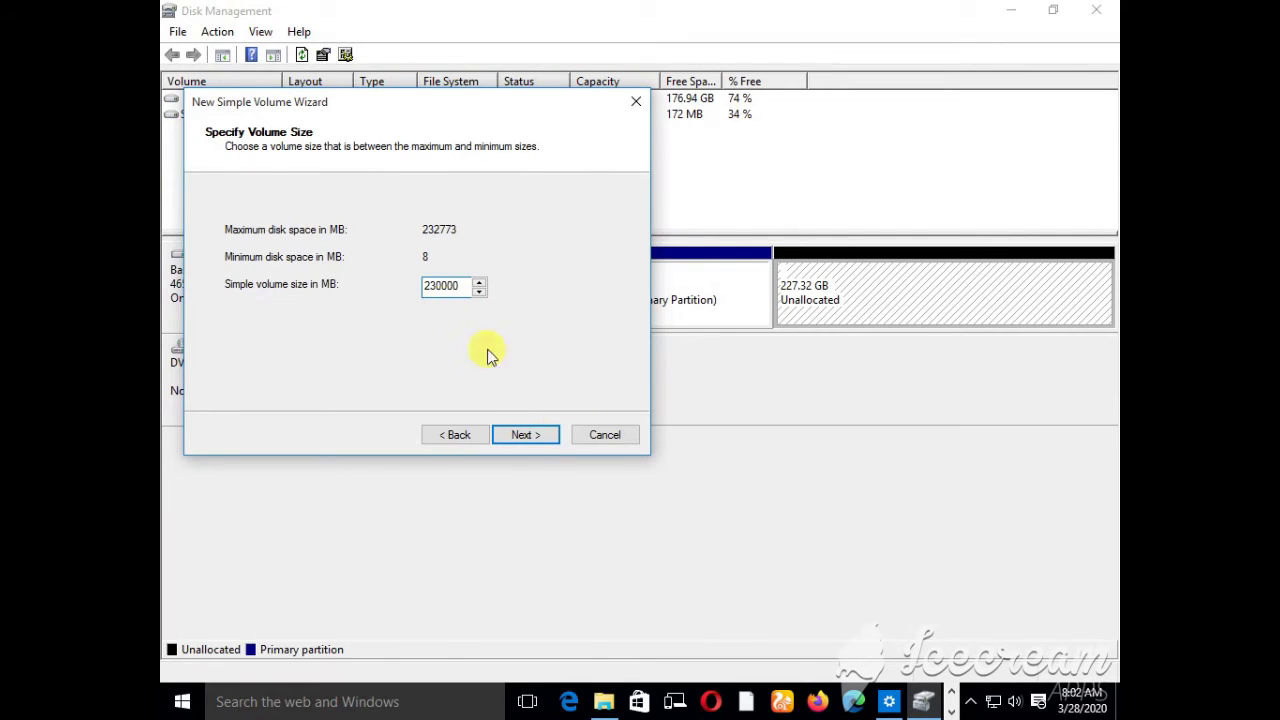
{"action": "left_click", "coordinate": [527, 435]}
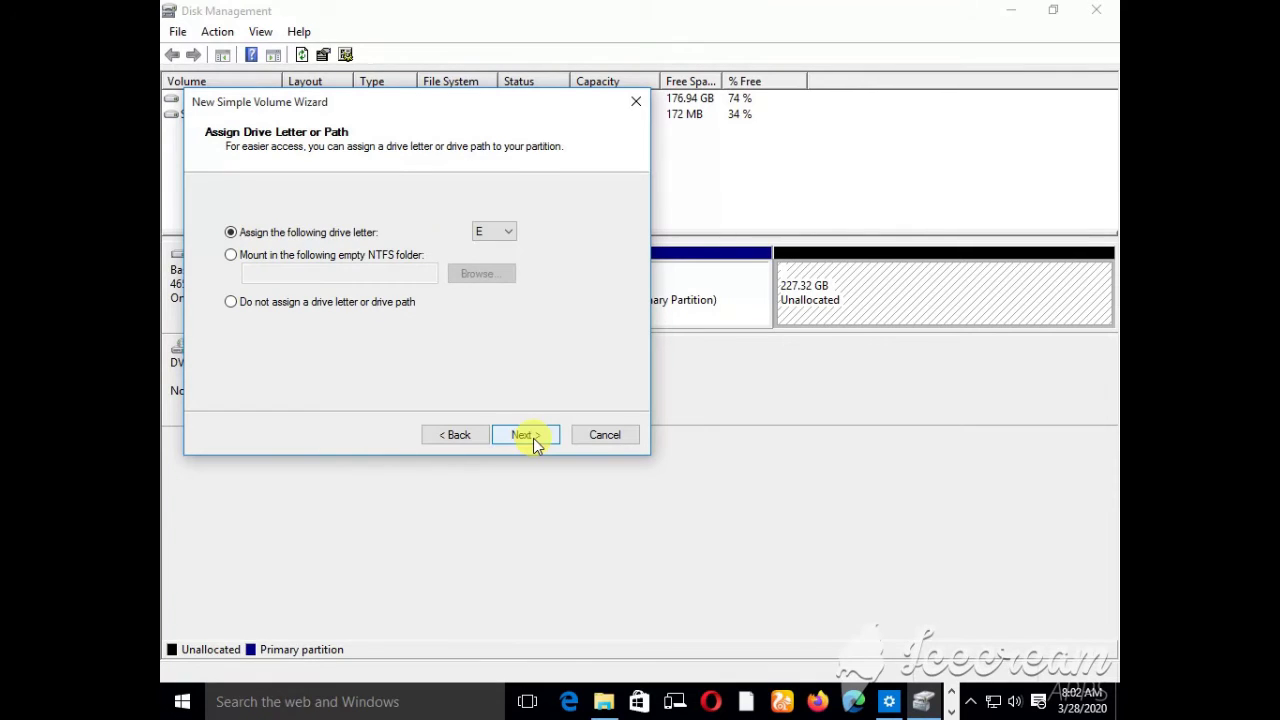
Step: Choose E as the drive letter for the new volume
{"action": "left_click", "coordinate": [499, 240]}
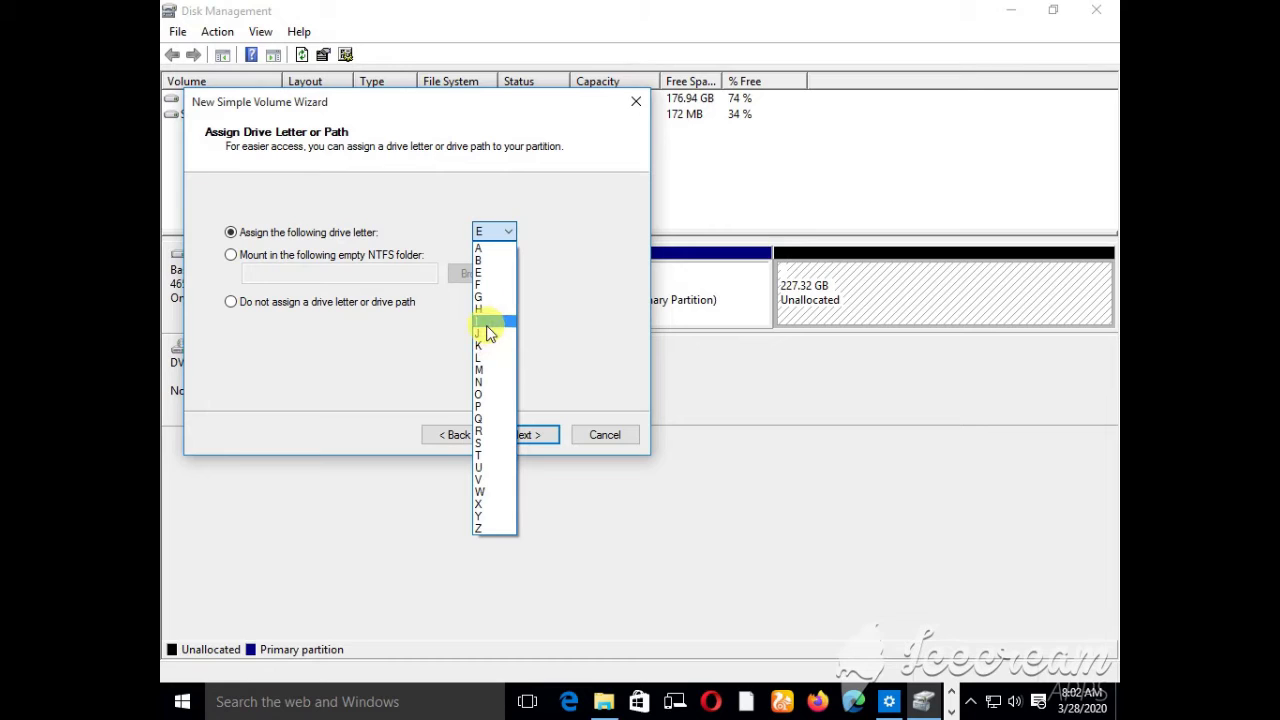
{"action": "left_click", "coordinate": [500, 274]}
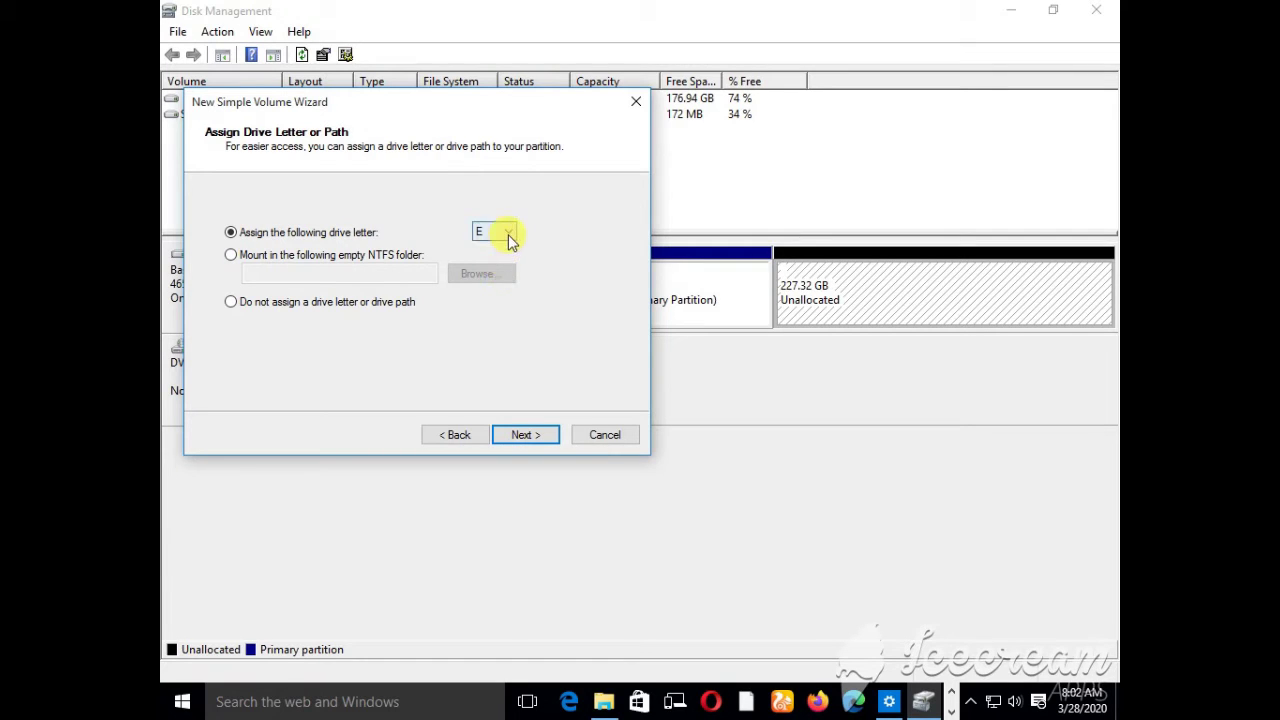
Step: Try drive letter A for the new volume, reselect E, and continue to the format settings
{"action": "left_click", "coordinate": [508, 234]}
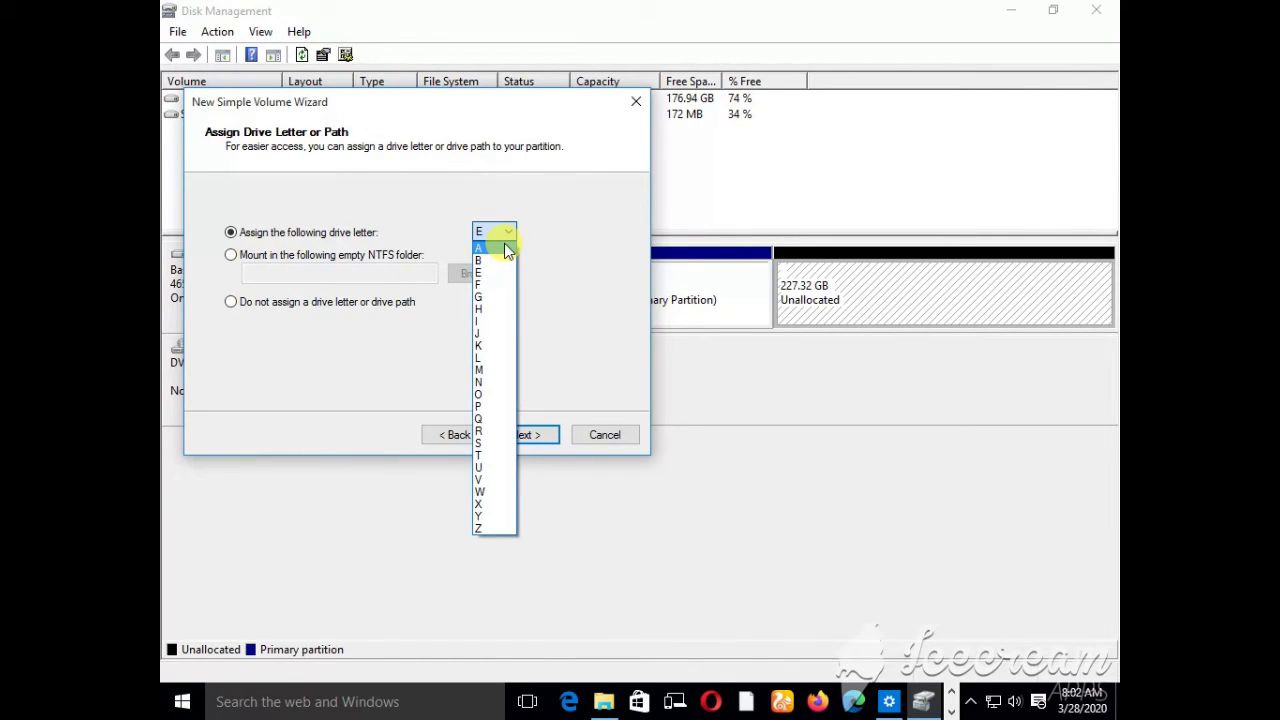
{"action": "left_click", "coordinate": [505, 248]}
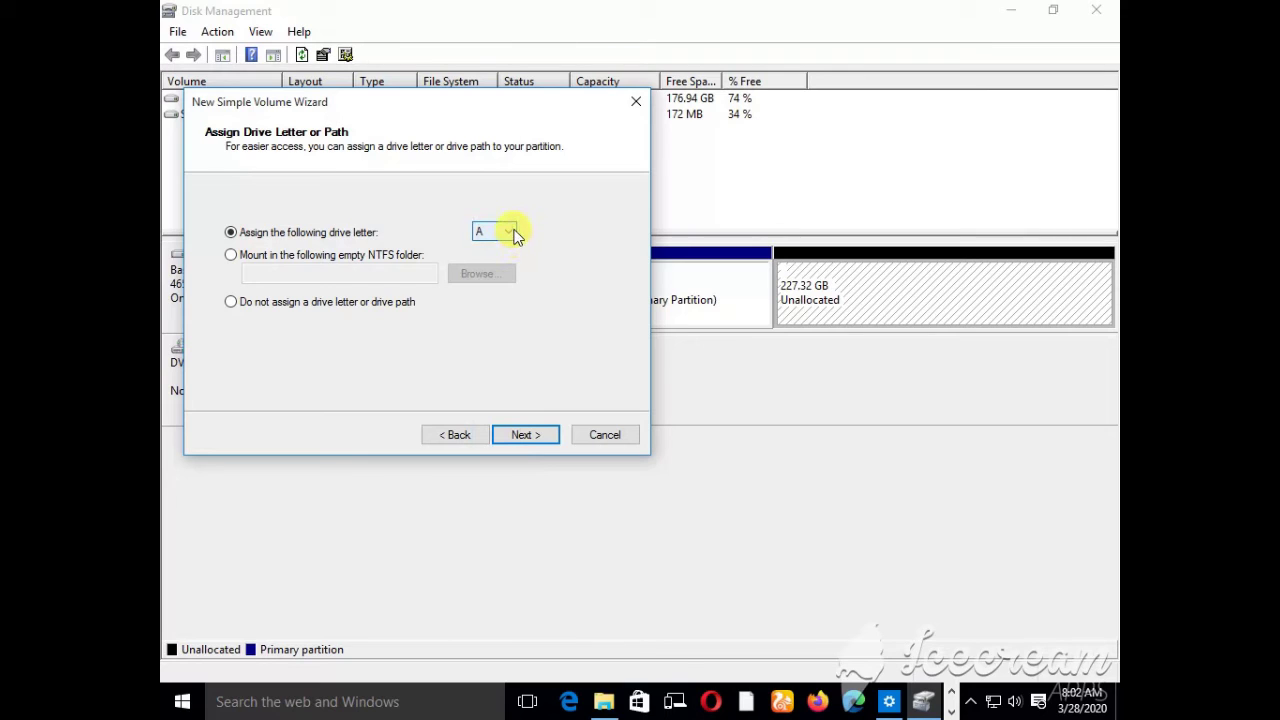
{"action": "left_click", "coordinate": [516, 234]}
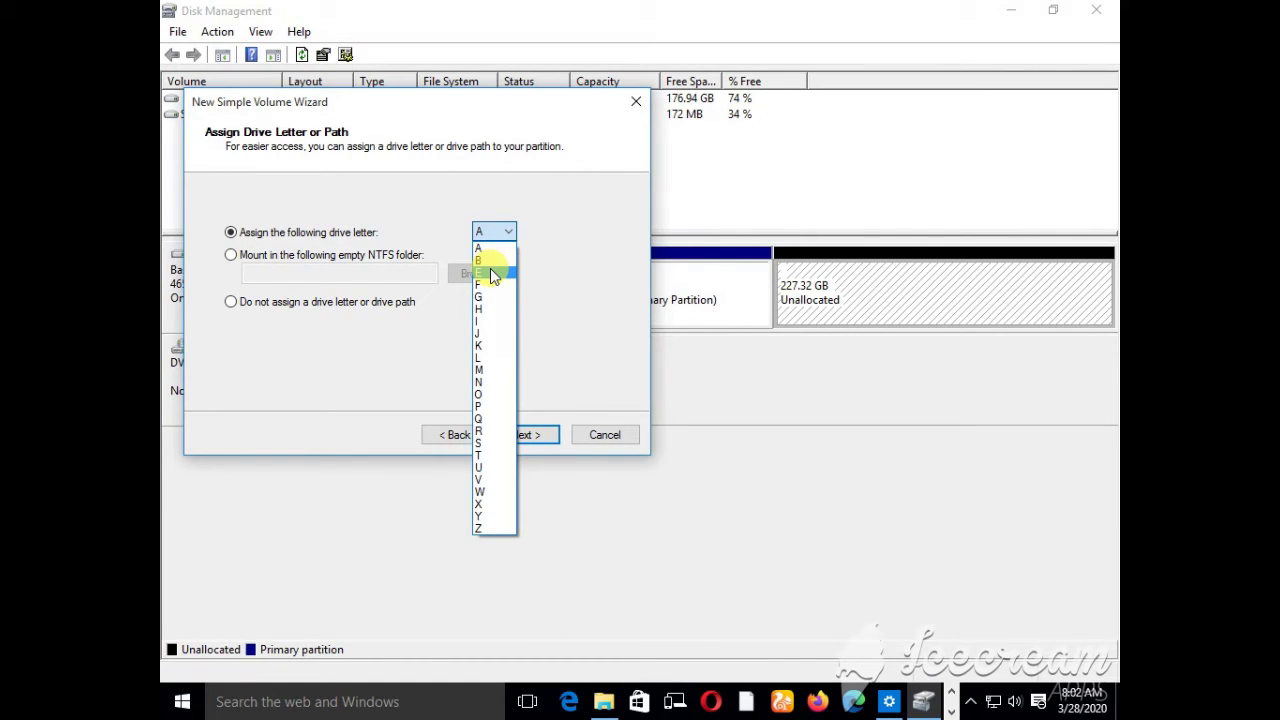
{"action": "left_click", "coordinate": [490, 270]}
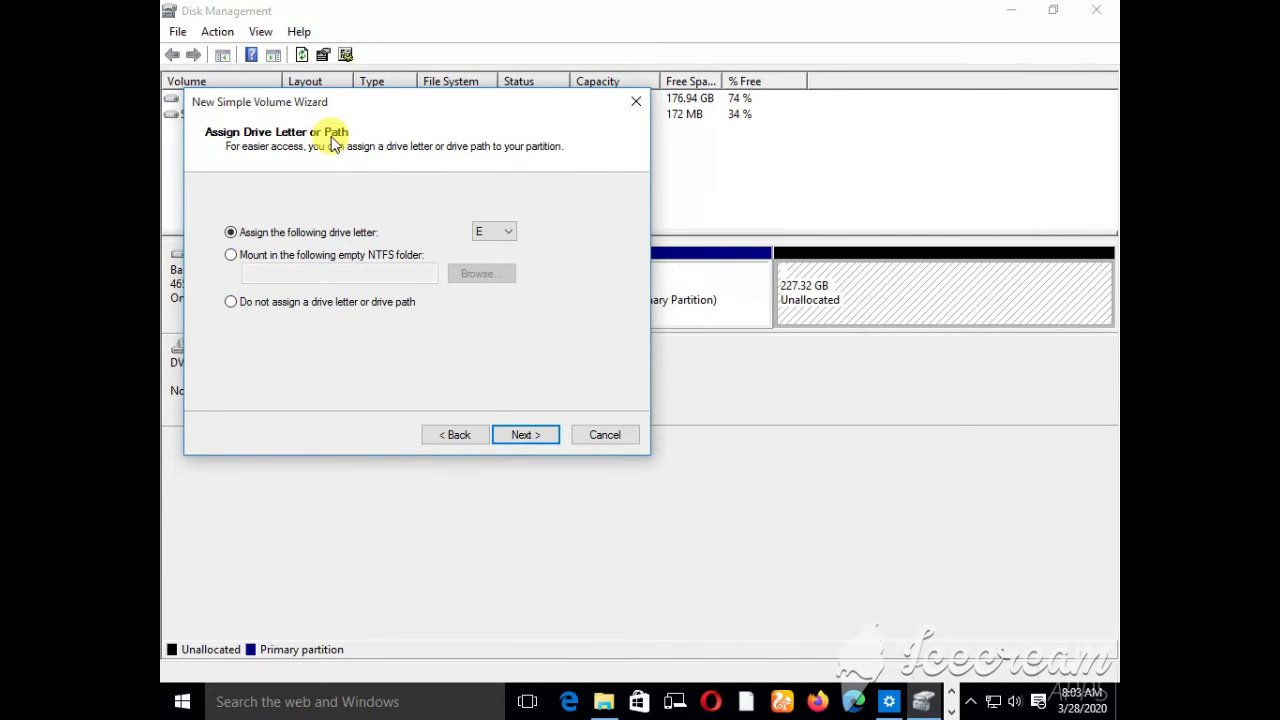
{"action": "left_click", "coordinate": [547, 445]}
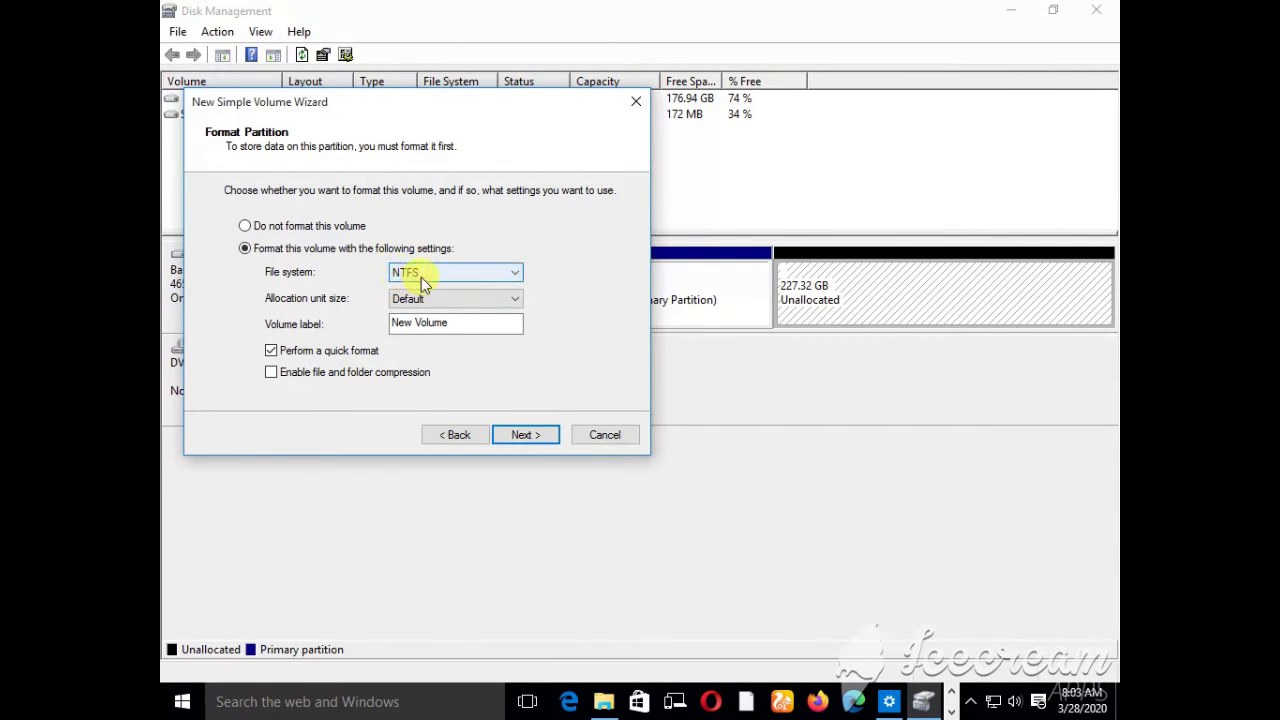
Step: Choose NTFS as the new volume's file system and continue to the wizard's summary page
{"action": "left_click", "coordinate": [474, 273]}
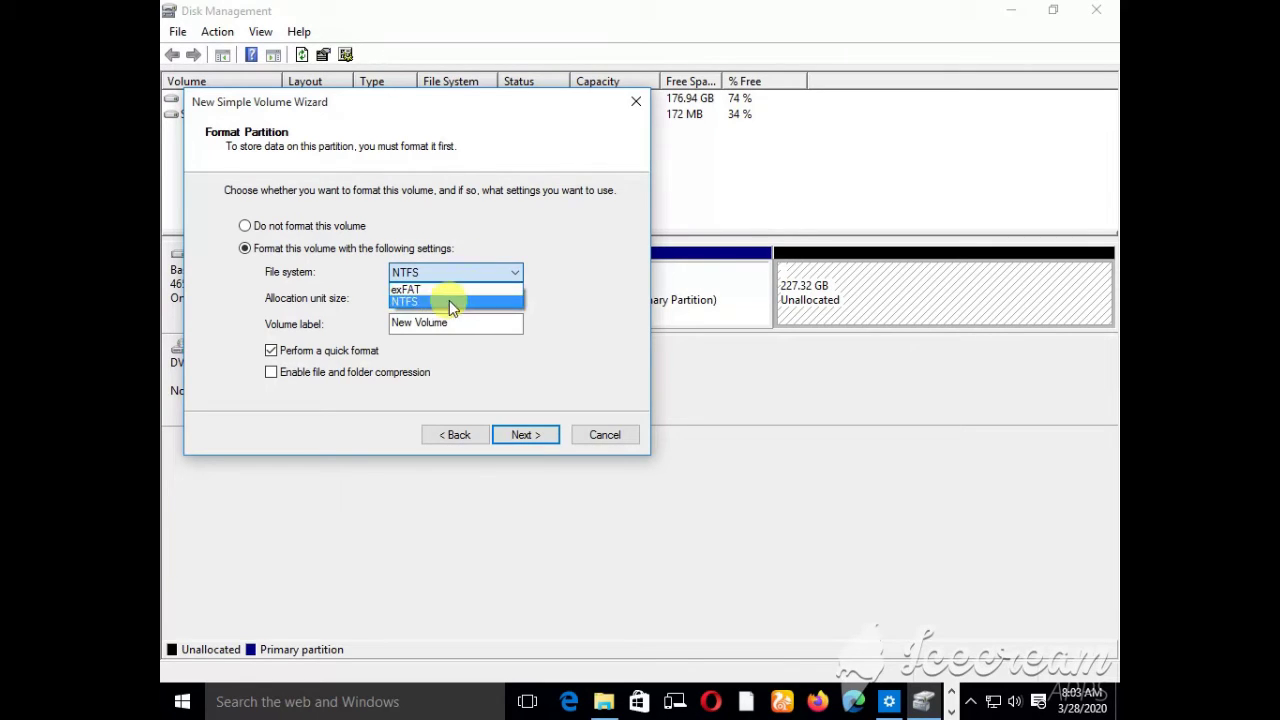
{"action": "left_click", "coordinate": [432, 303]}
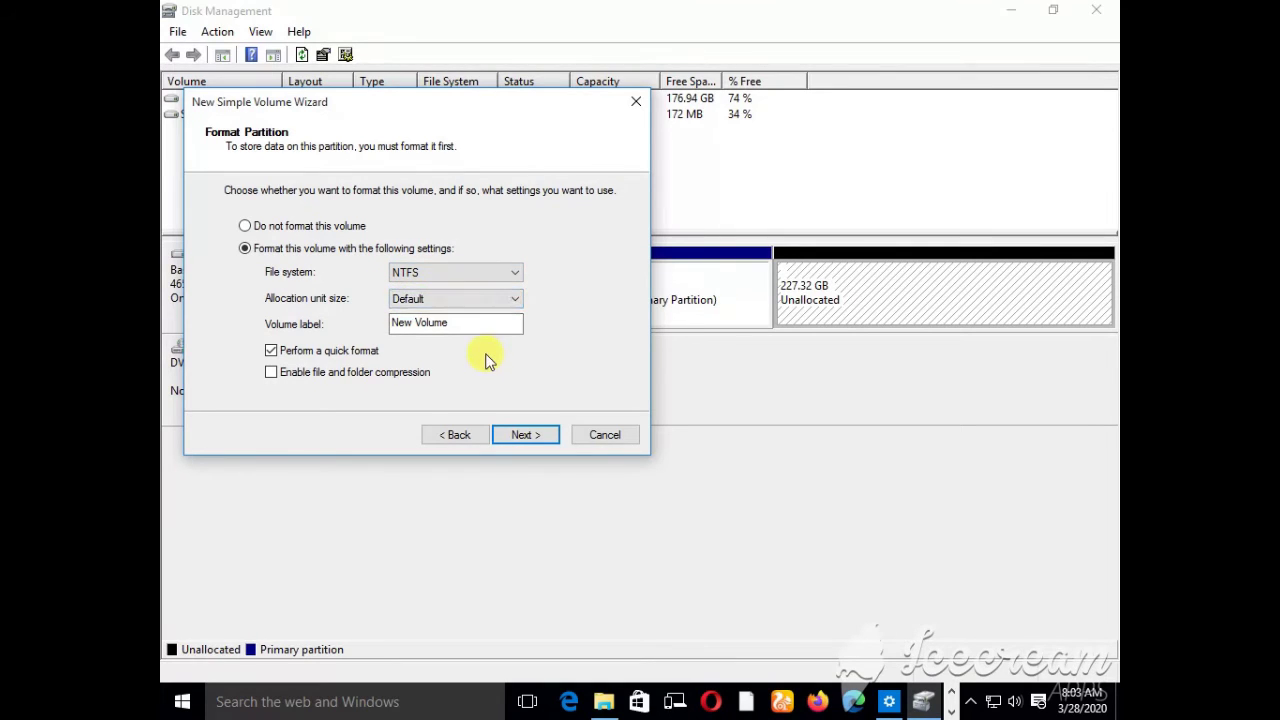
{"action": "left_click", "coordinate": [527, 436]}
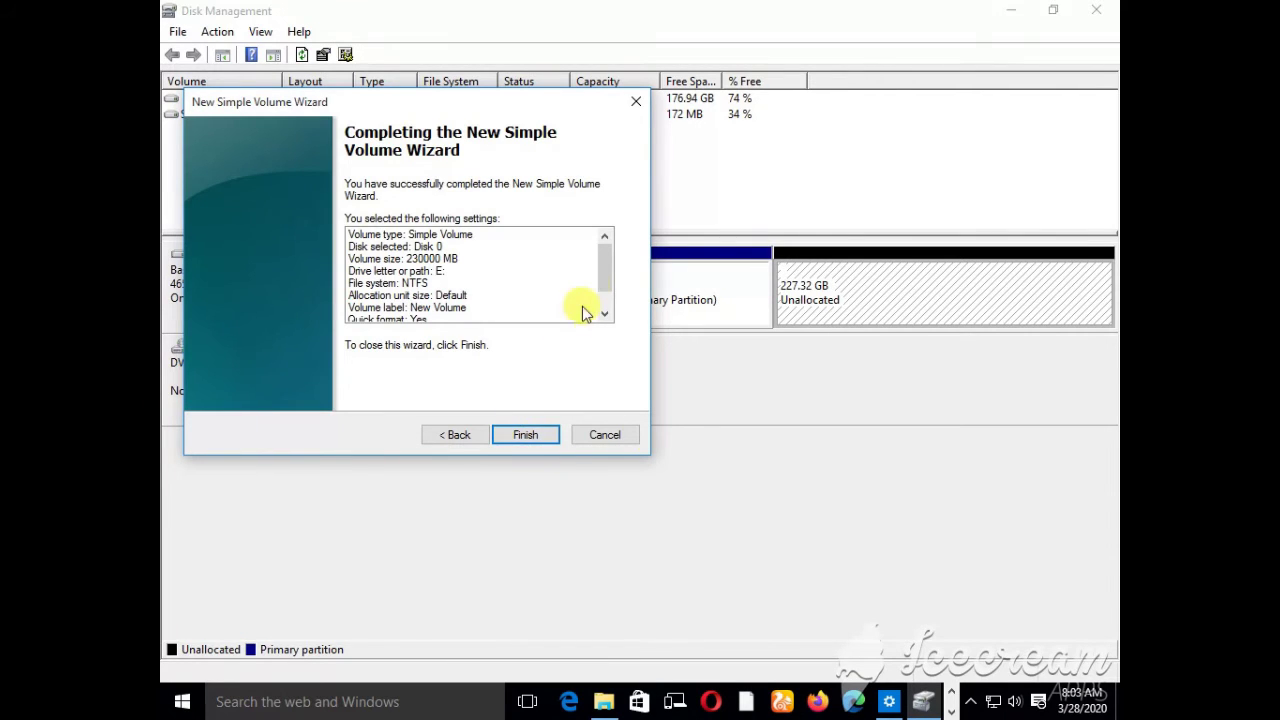
Step: Review the selected volume settings in the summary and finish the wizard to create the E: partition
{"action": "left_click_drag", "start_coordinate": [604, 272], "coordinate": [607, 278]}
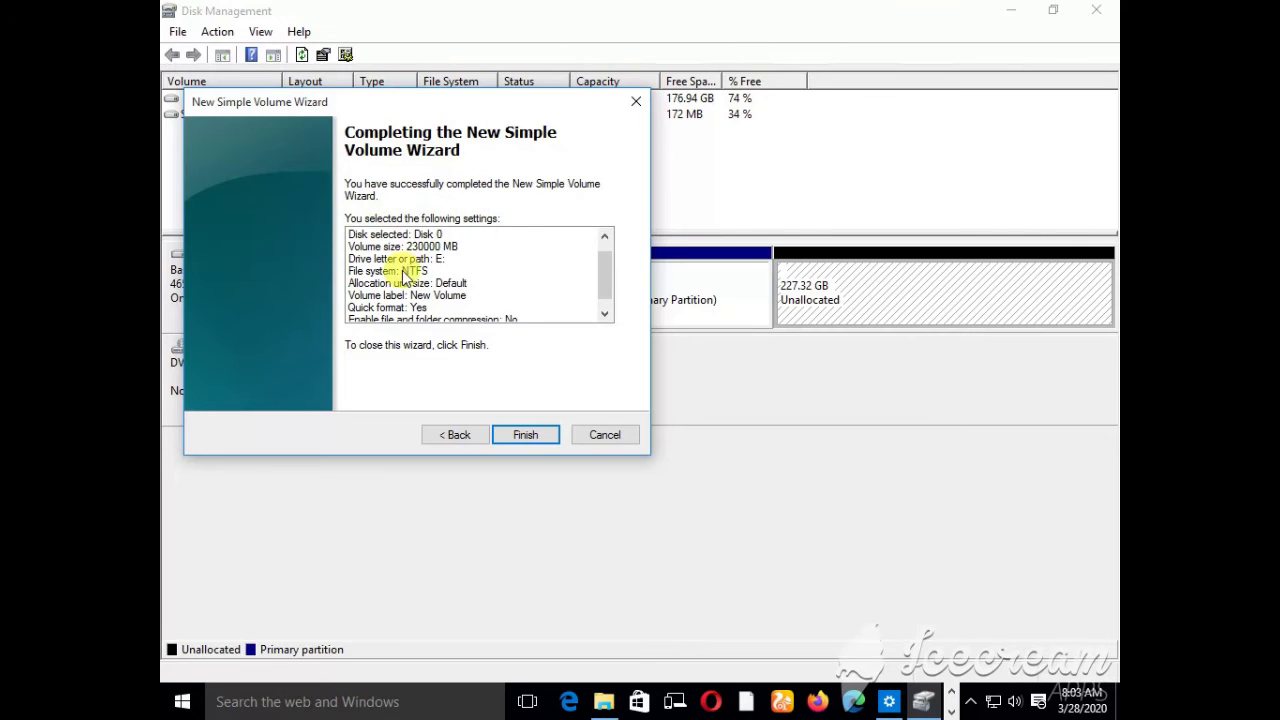
{"action": "scroll", "coordinate": [420, 265], "scroll_direction": "down", "scroll_amount": 1}
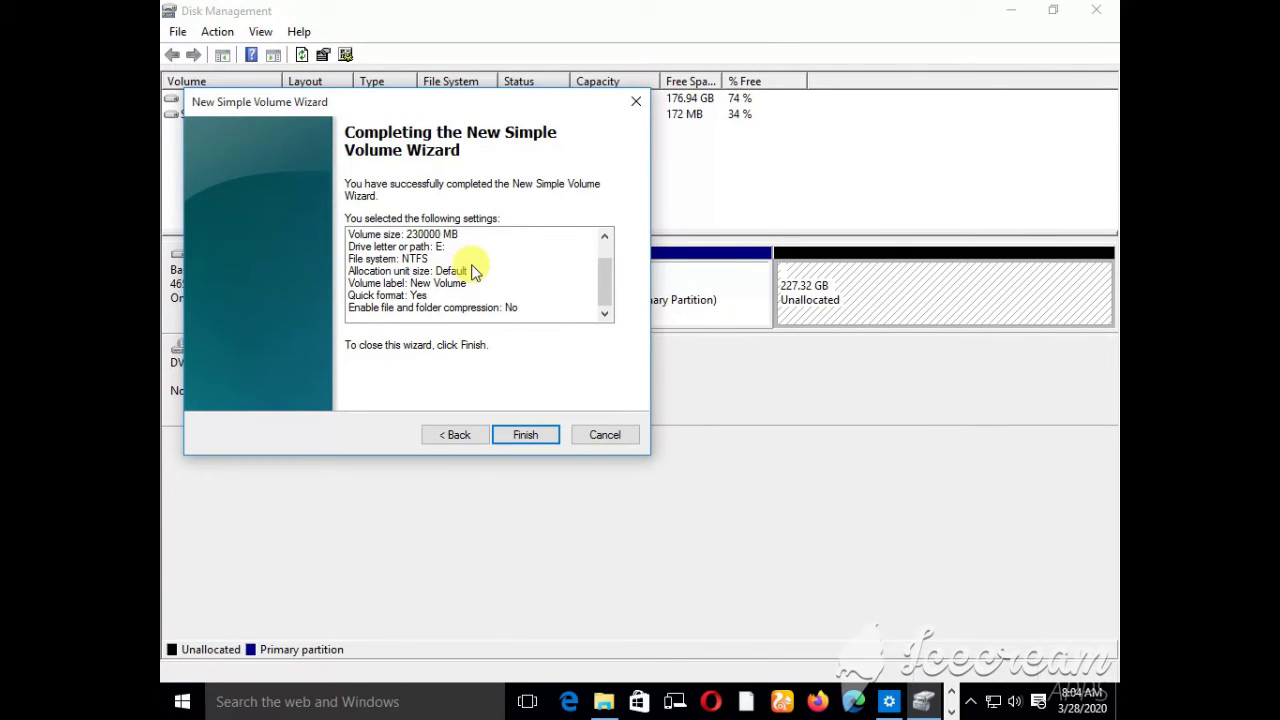
{"action": "left_click", "coordinate": [526, 436]}
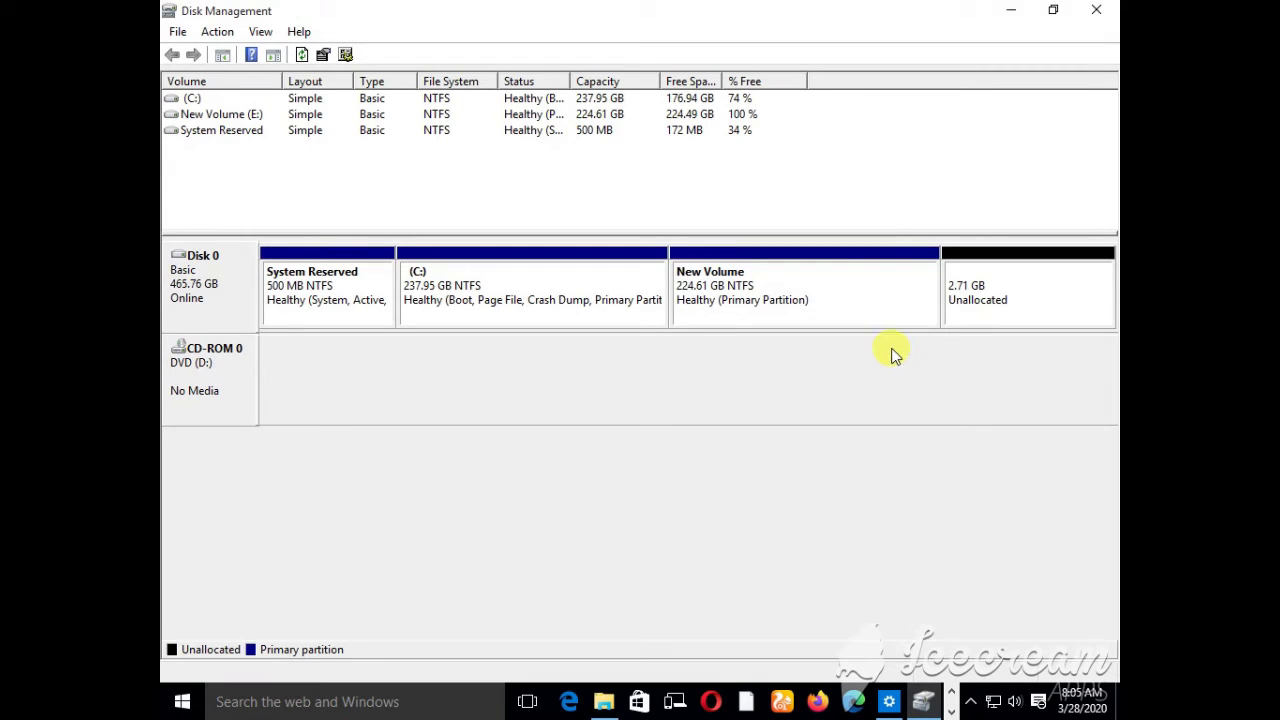
{"action": "left_click", "coordinate": [955, 699]}
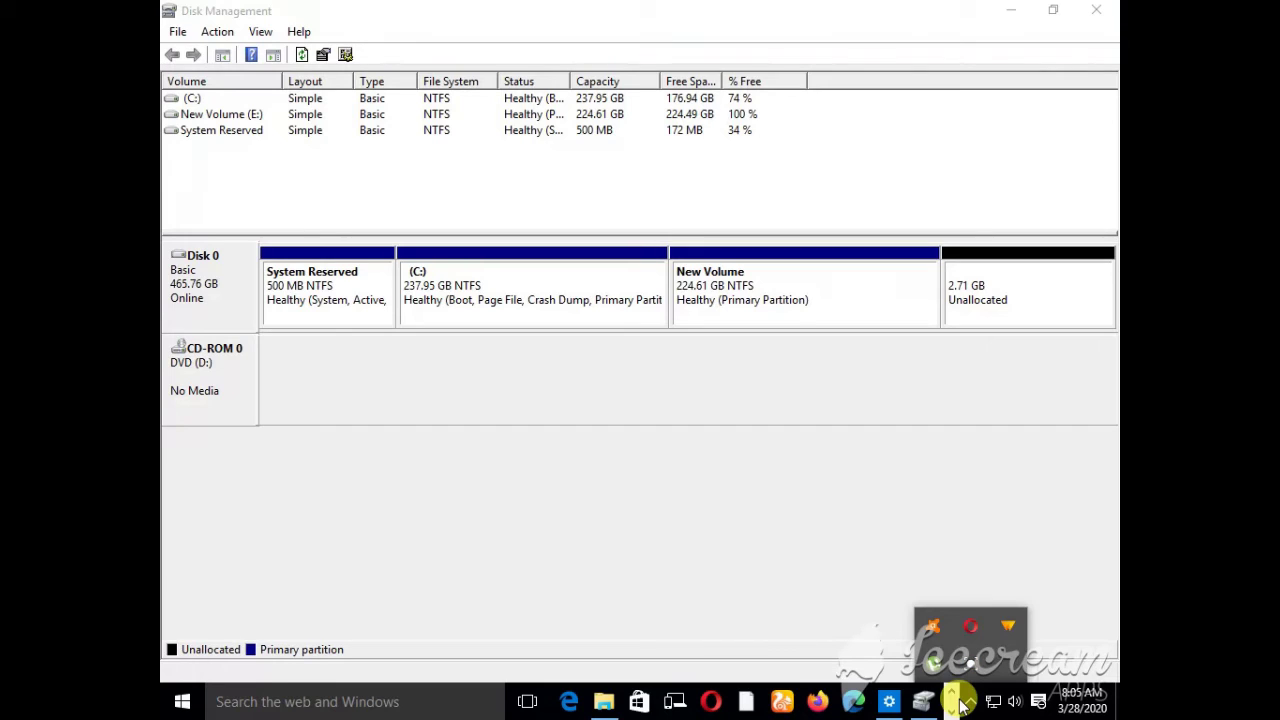
{"action": "left_click", "coordinate": [960, 702]}
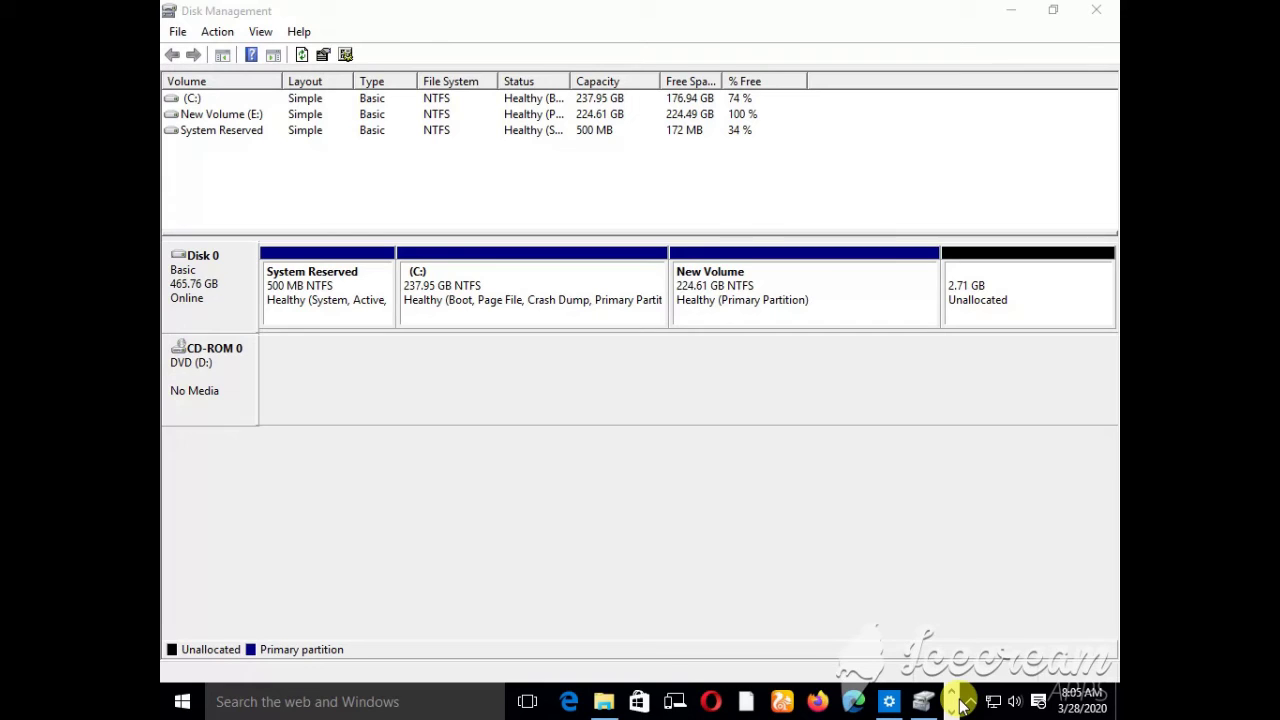
{"action": "left_click", "coordinate": [743, 395]}
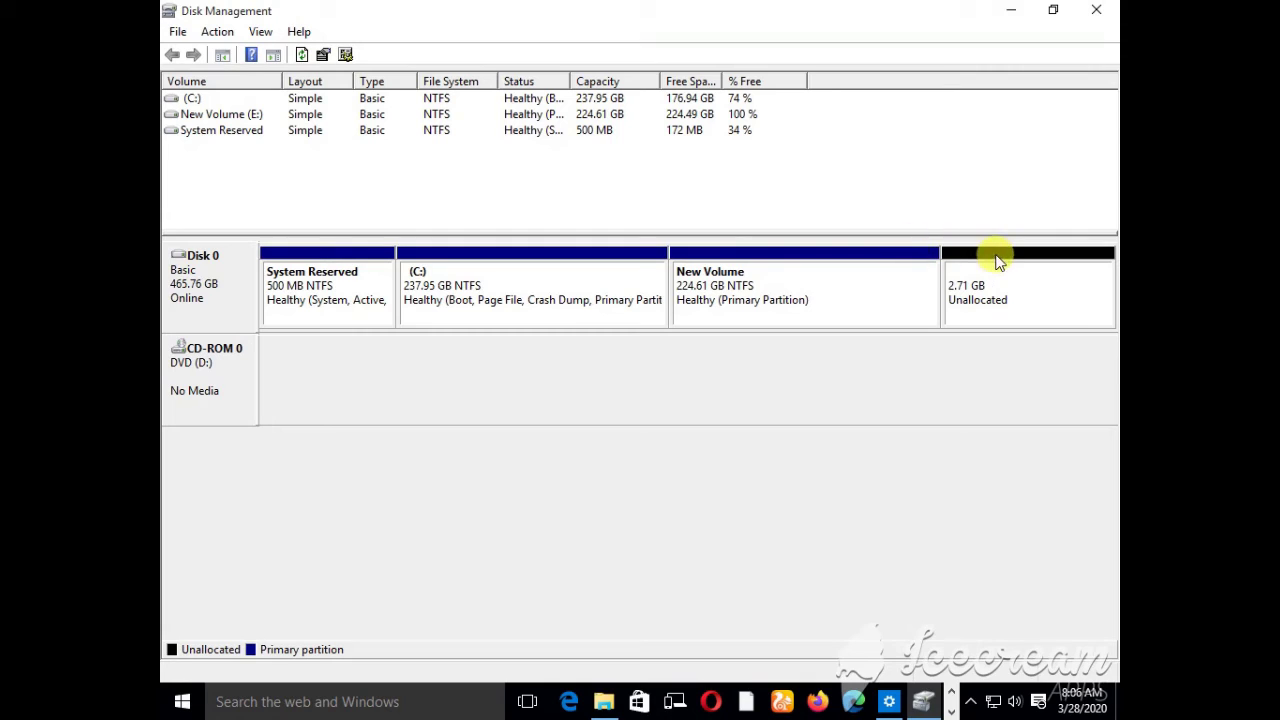
{"action": "right_click", "coordinate": [1014, 299]}
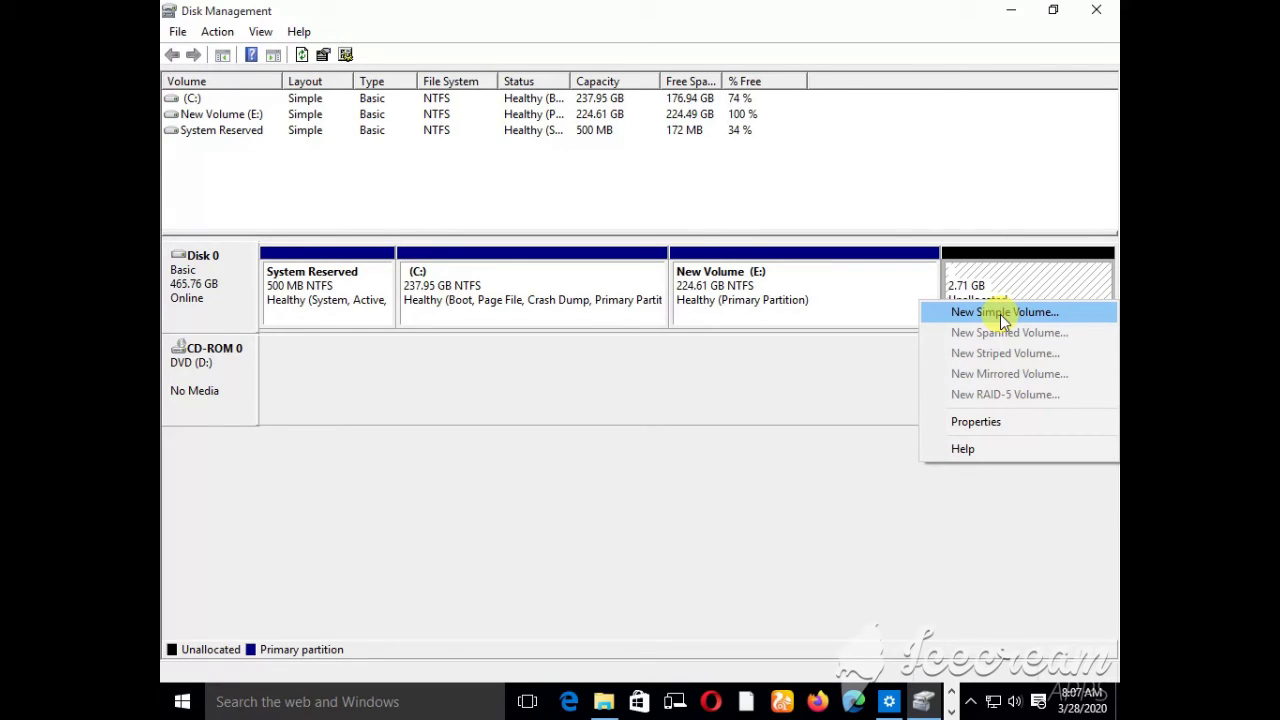
{"action": "left_click", "coordinate": [1003, 314]}
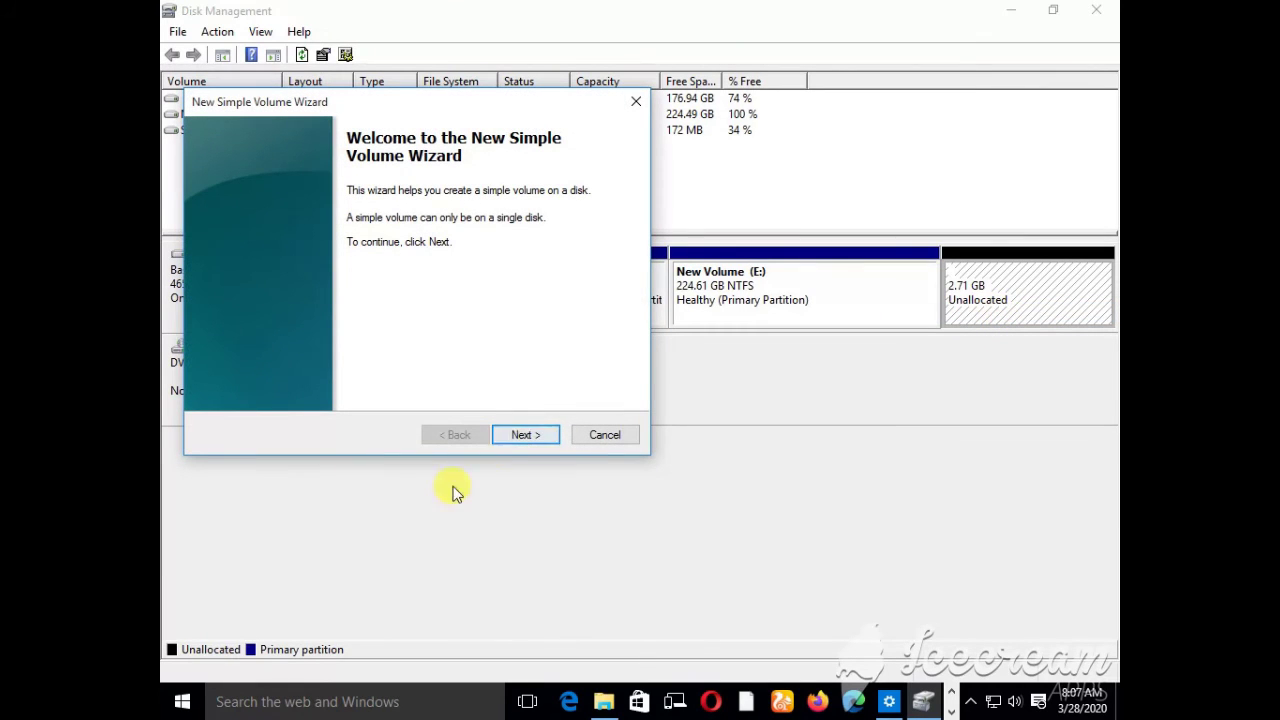
{"action": "left_click", "coordinate": [525, 442]}
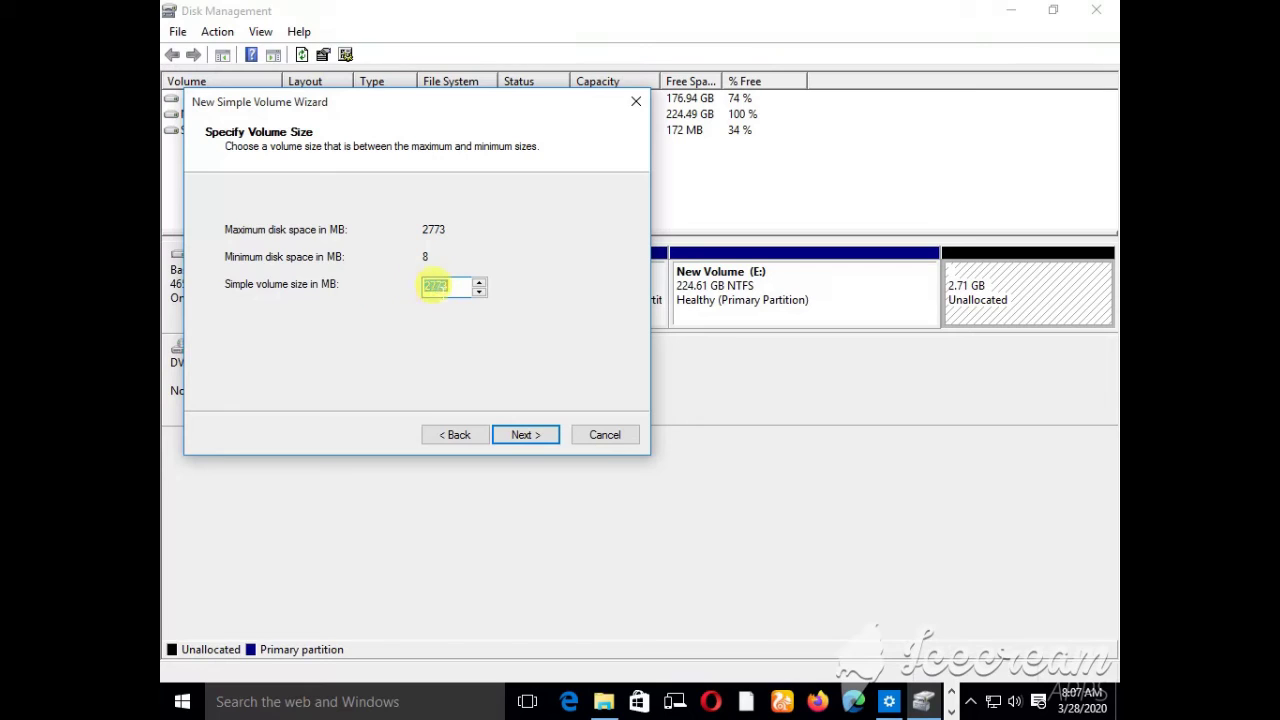
{"action": "left_click", "coordinate": [522, 438]}
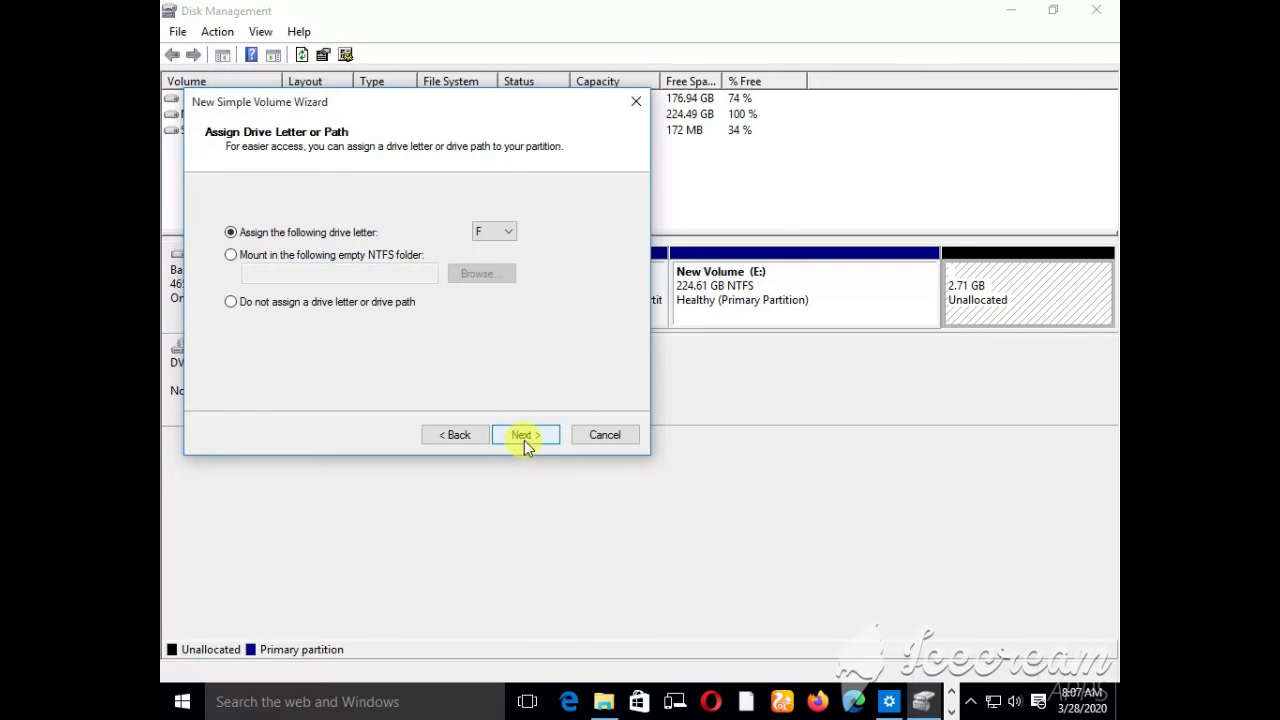
{"action": "left_click", "coordinate": [524, 438]}
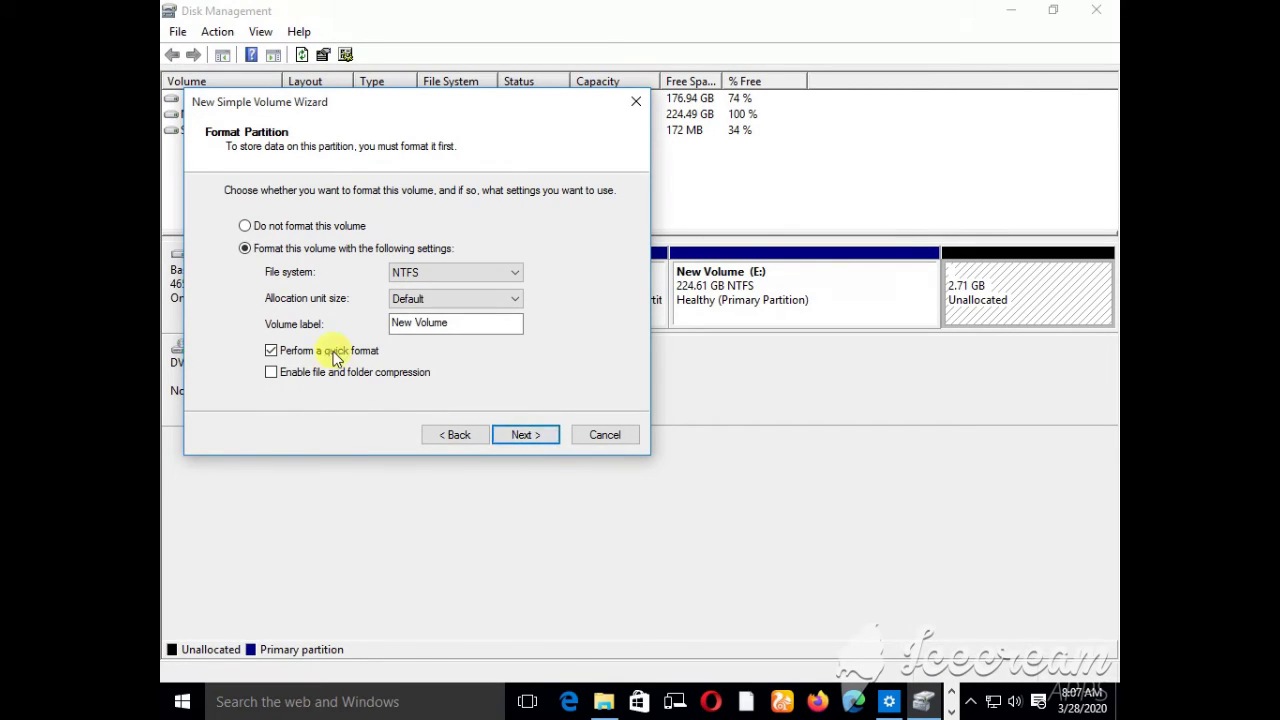
{"action": "left_click", "coordinate": [455, 435]}
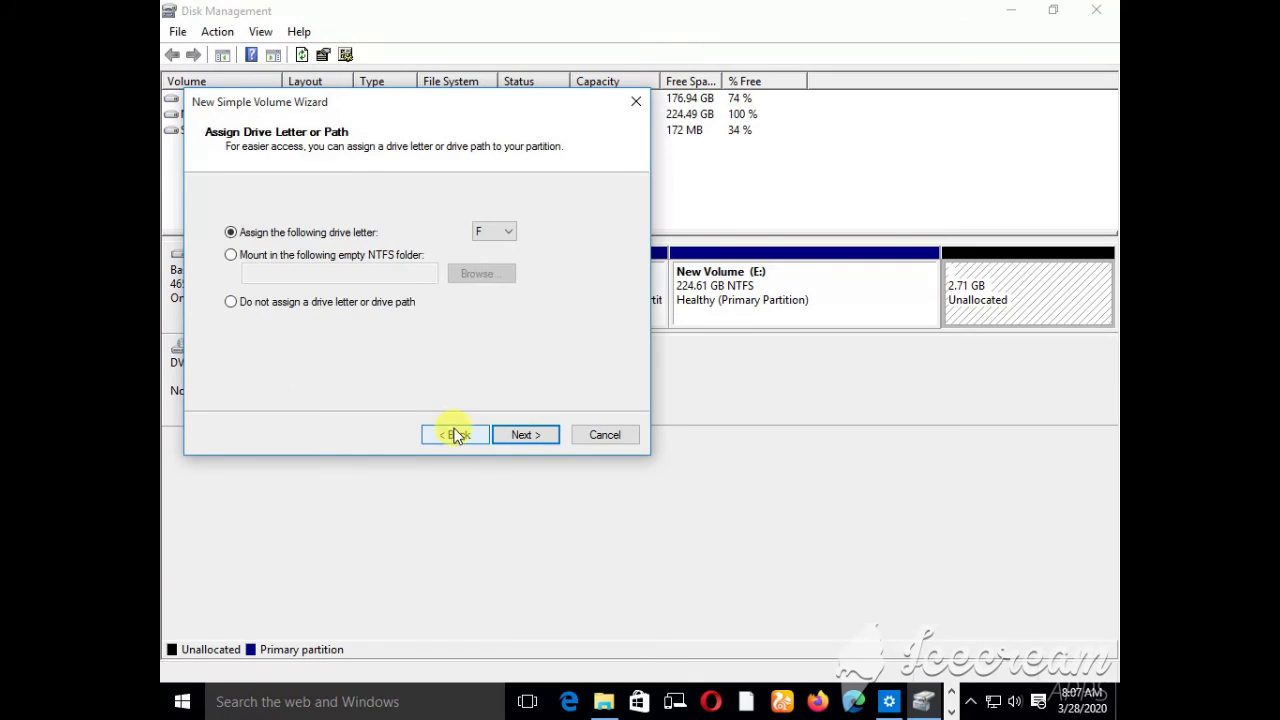
{"action": "left_click", "coordinate": [509, 231]}
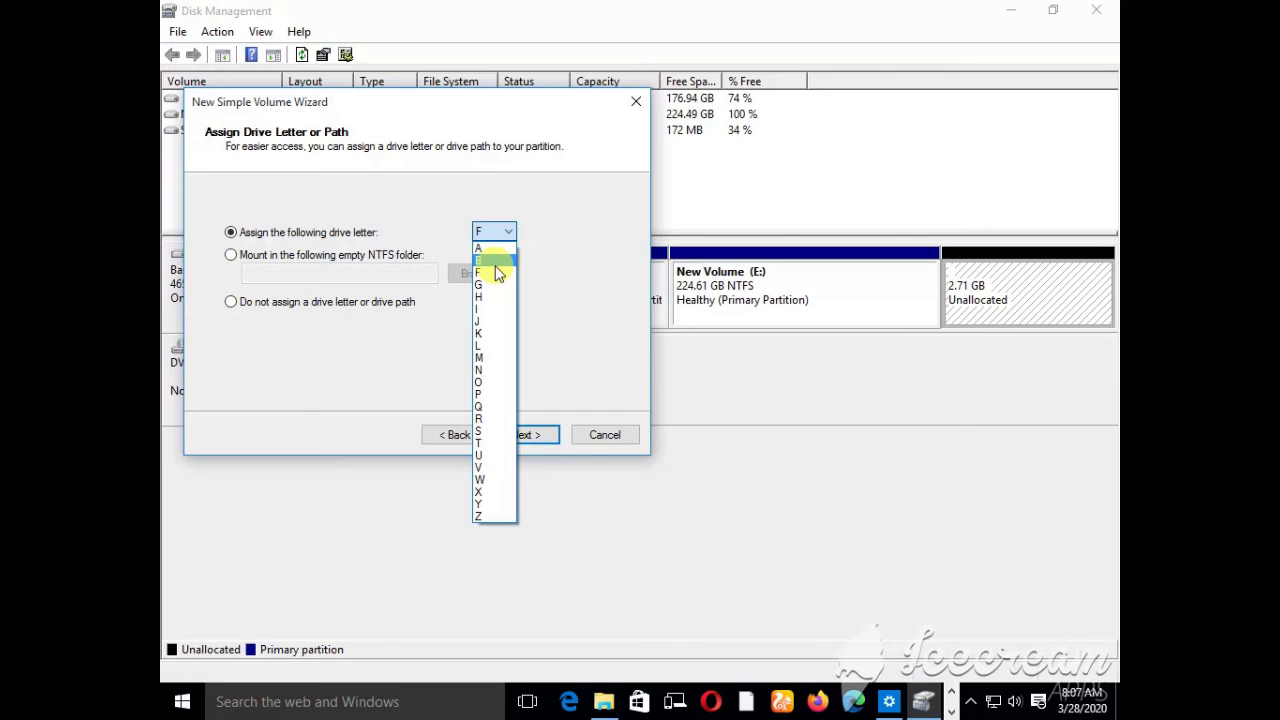
{"action": "left_click", "coordinate": [575, 280]}
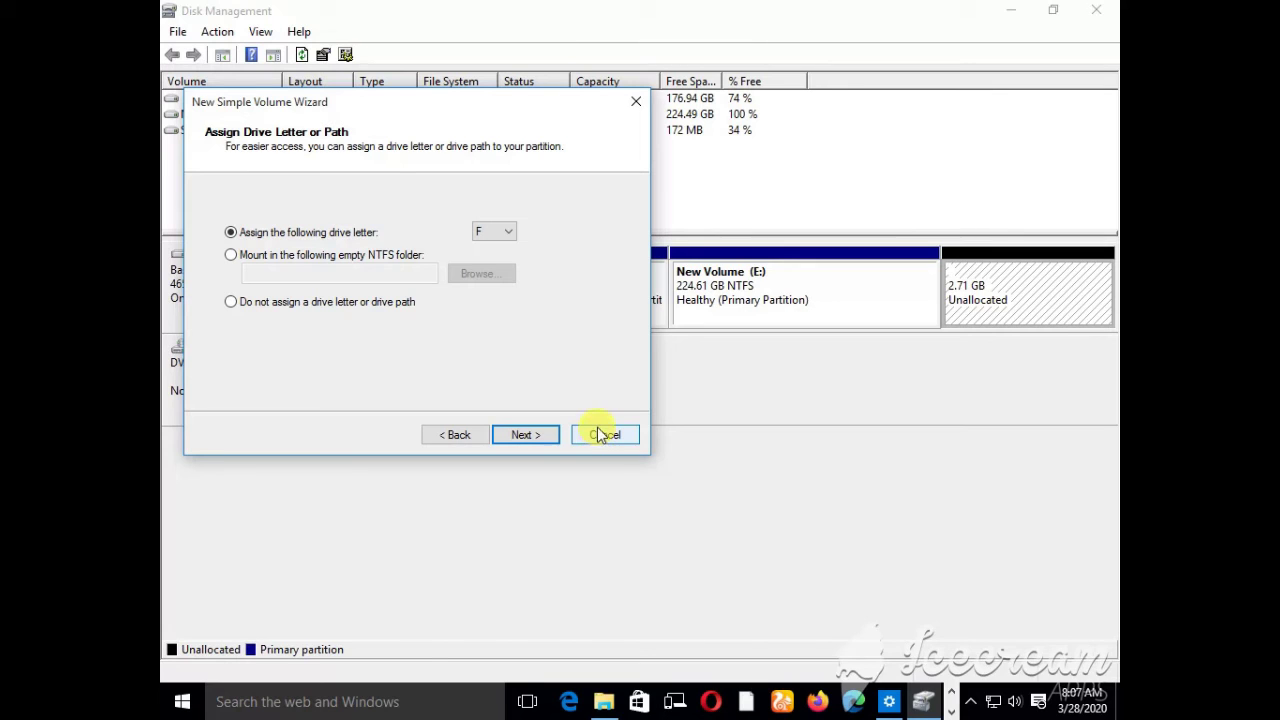
{"action": "left_click", "coordinate": [633, 104]}
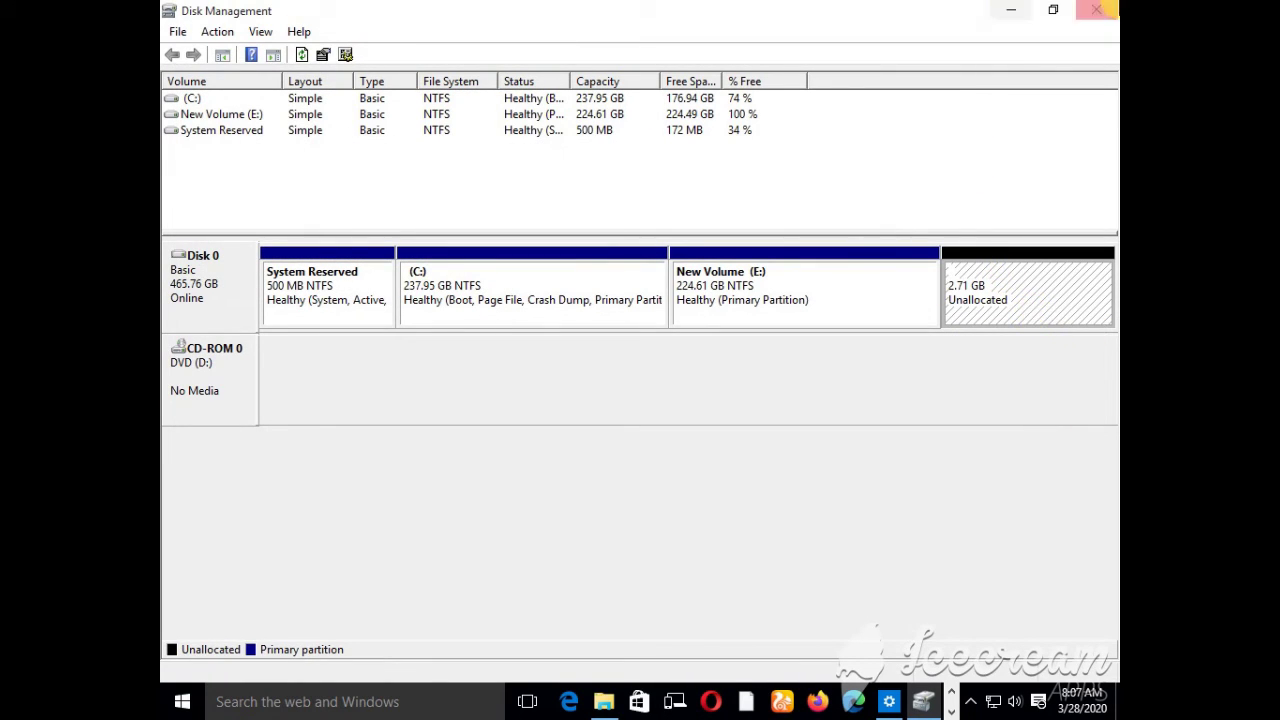
Step: Minimize Disk Management and Settings, and check the drives listed in File Explorer's This PC
{"action": "left_click", "coordinate": [1020, 10]}
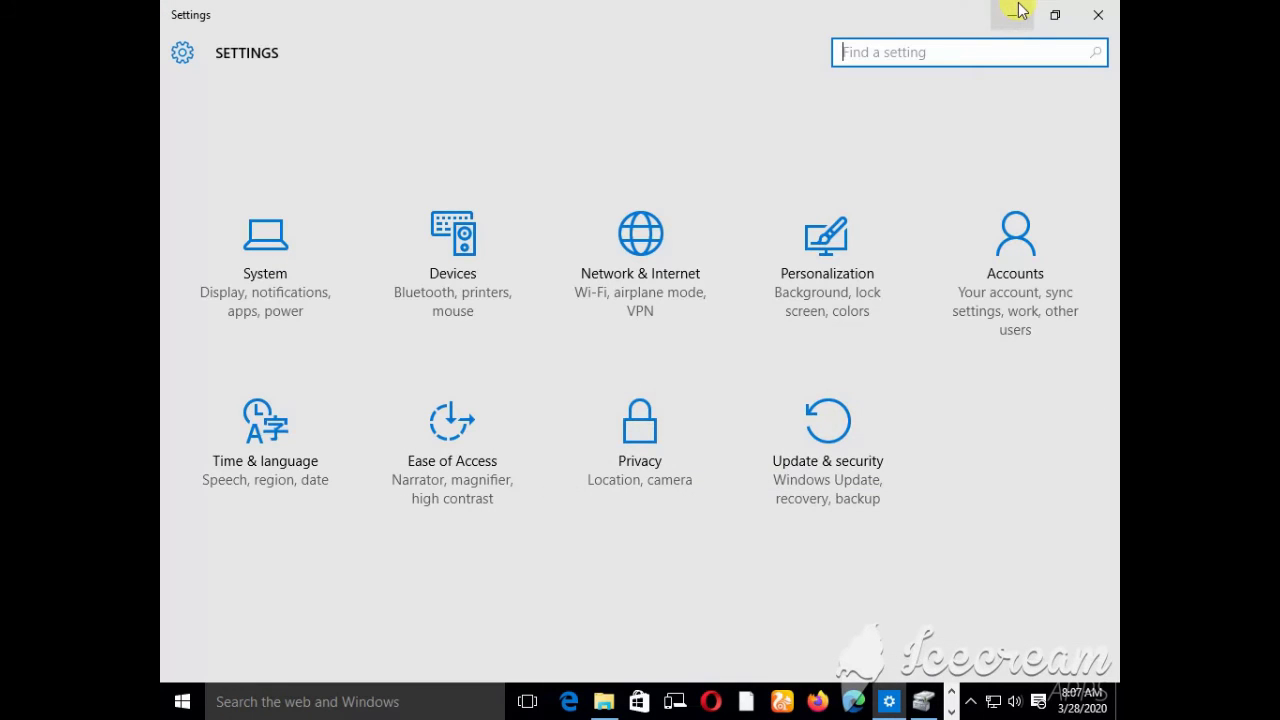
{"action": "left_click", "coordinate": [1015, 12]}
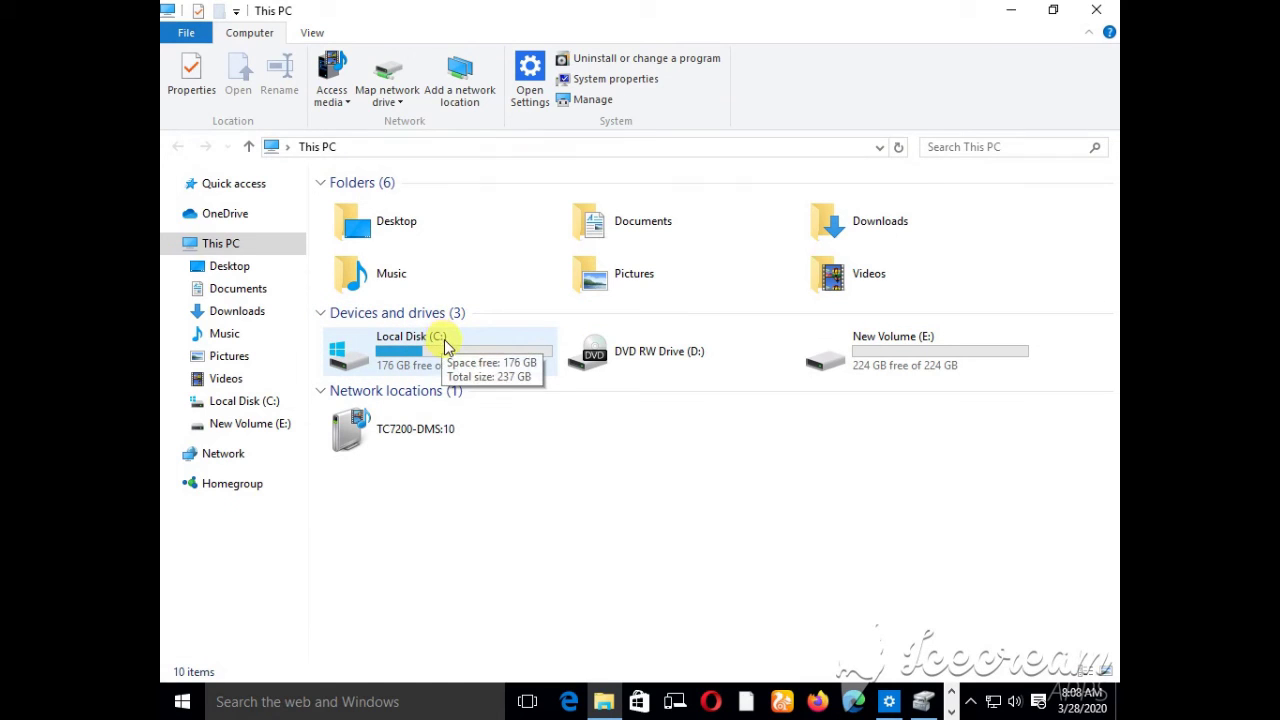
Step: Switch to Disk Management and start a simple volume on Disk 0's remaining unallocated space, accepting the full 2773 MB size
{"action": "left_click", "coordinate": [924, 703]}
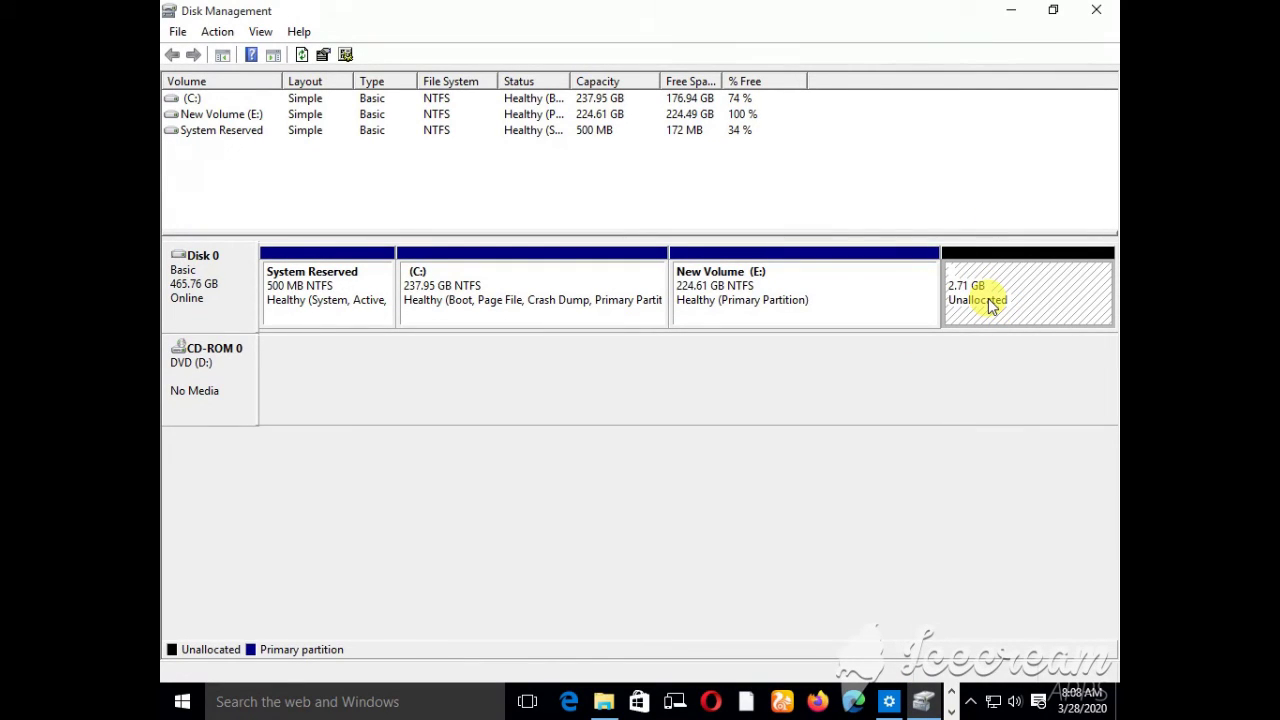
{"action": "right_click", "coordinate": [991, 704]}
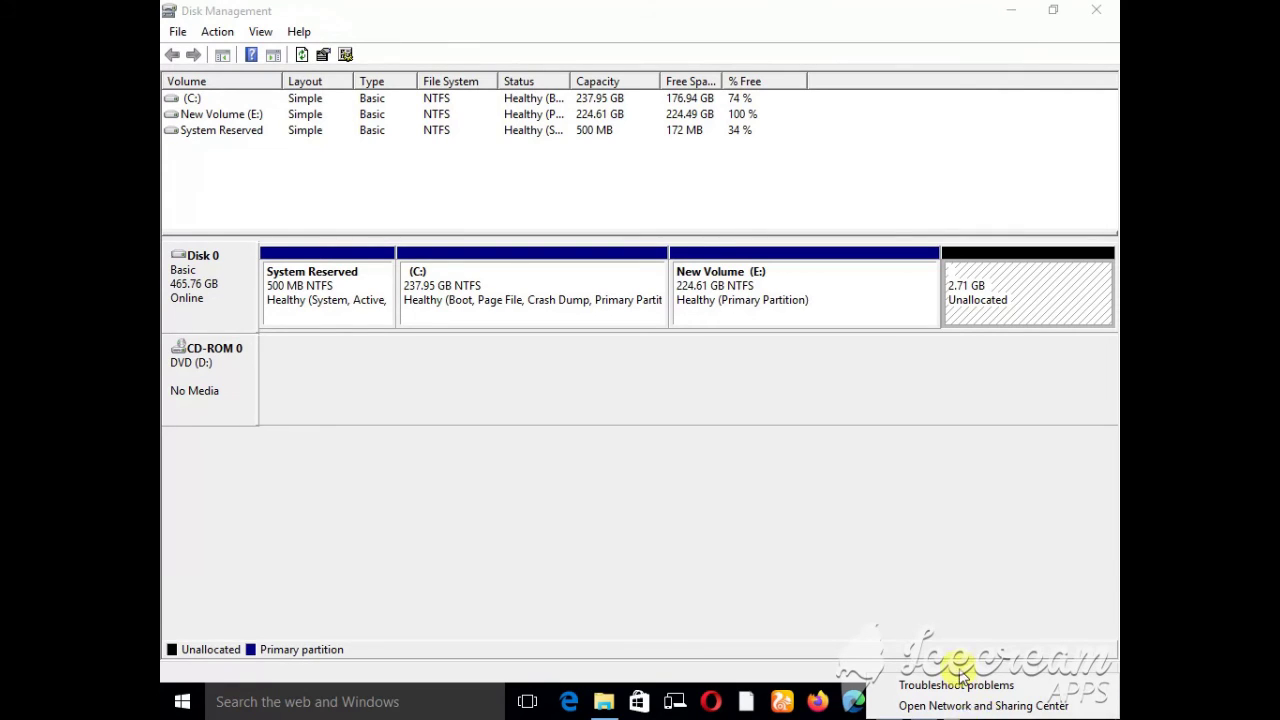
{"action": "right_click", "coordinate": [998, 308]}
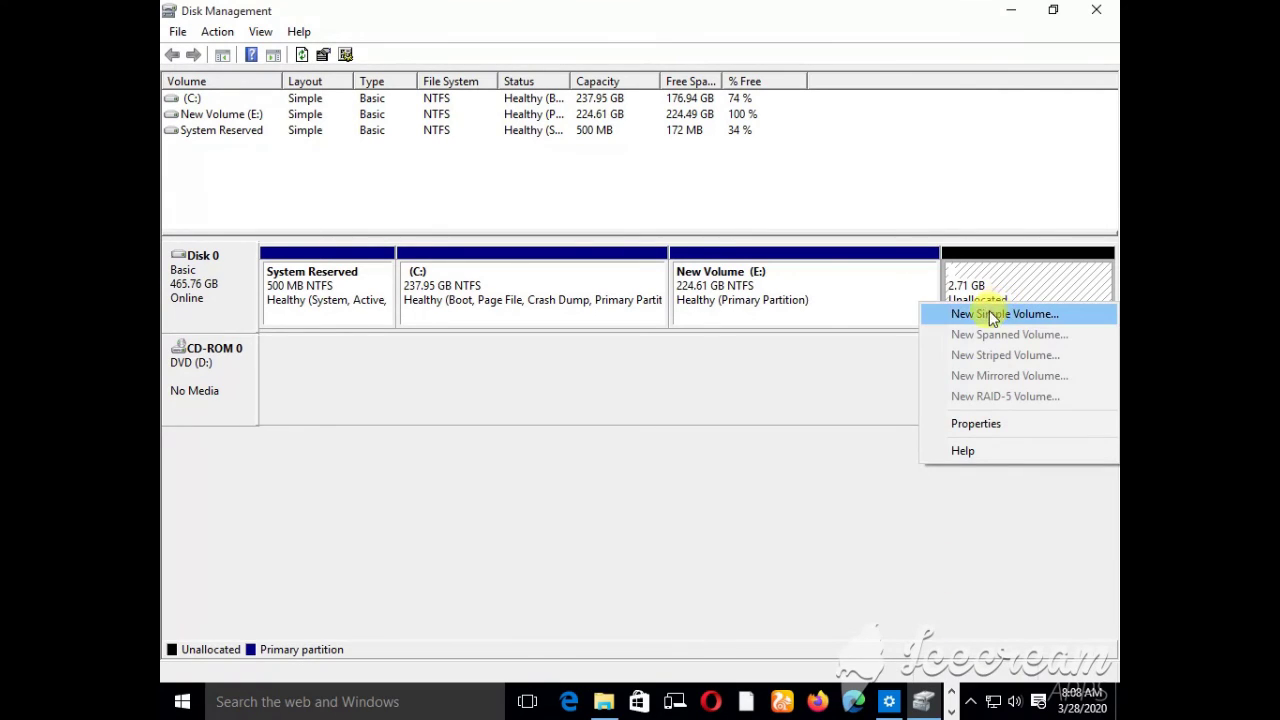
{"action": "left_click", "coordinate": [984, 314]}
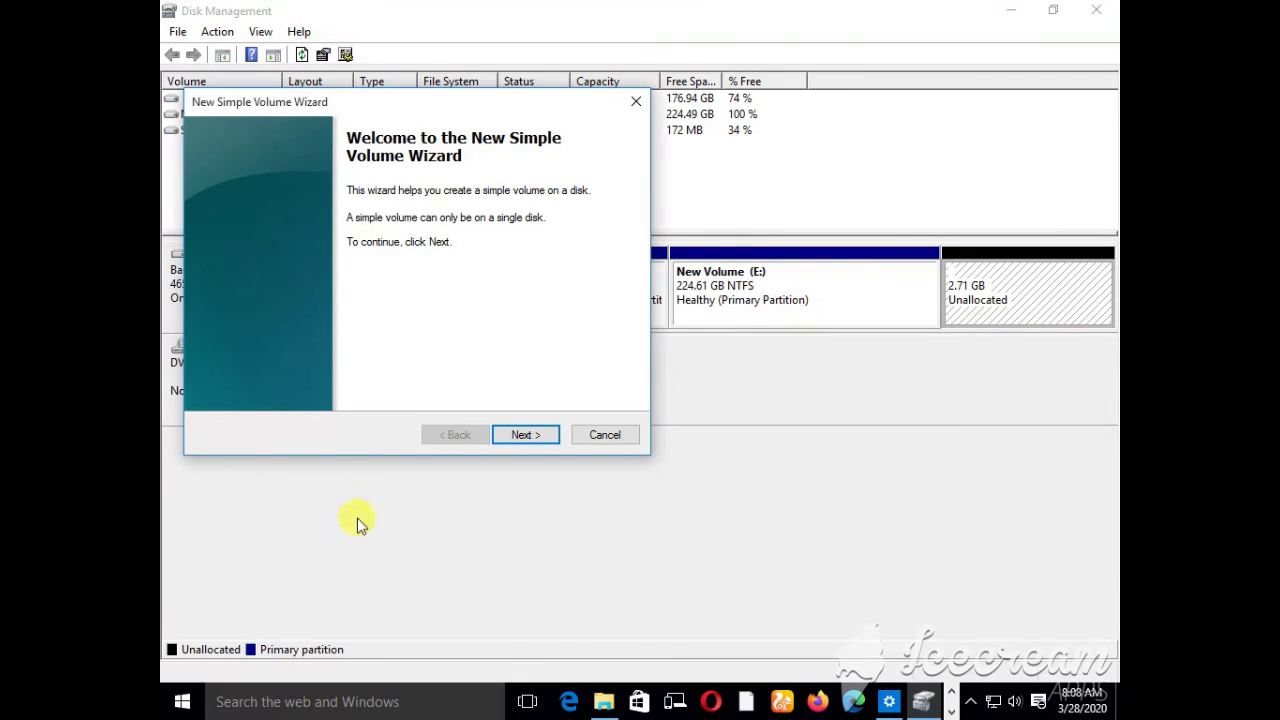
{"action": "left_click", "coordinate": [517, 435]}
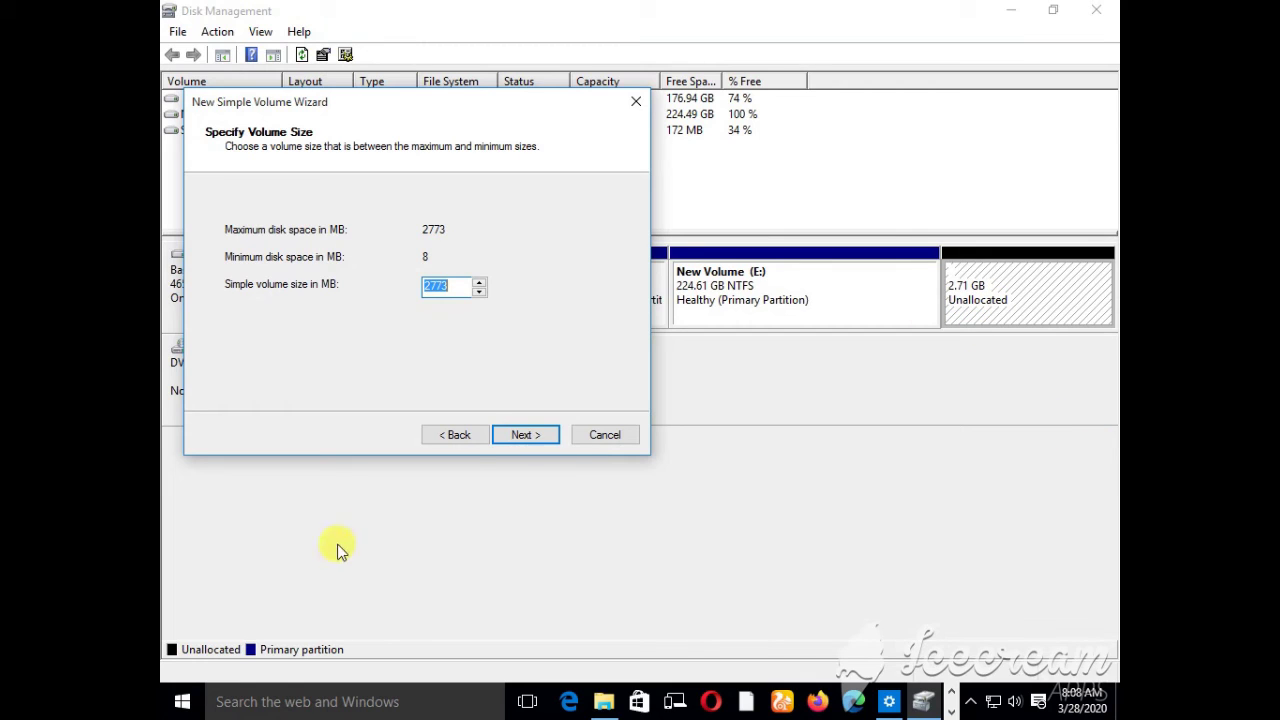
{"action": "left_click", "coordinate": [517, 435]}
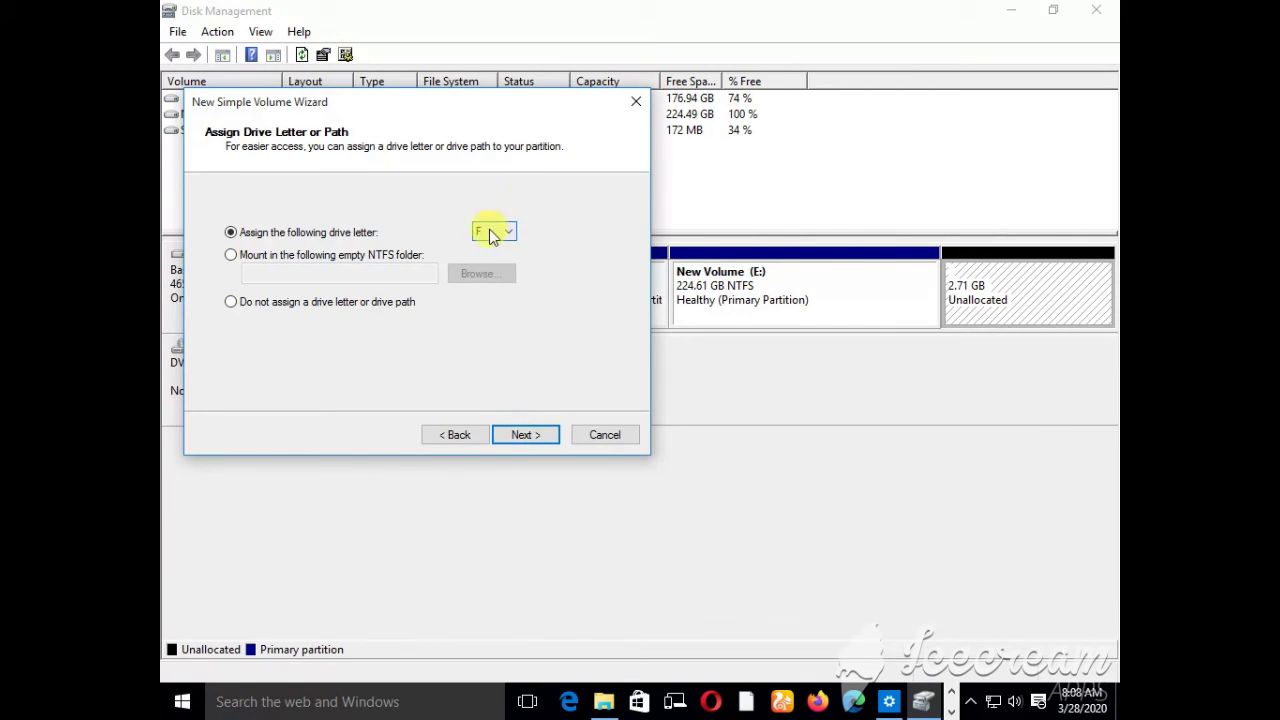
Step: Accept drive letter F and an NTFS quick format with the label New Volume, and finish creating the volume
{"action": "left_click", "coordinate": [532, 437]}
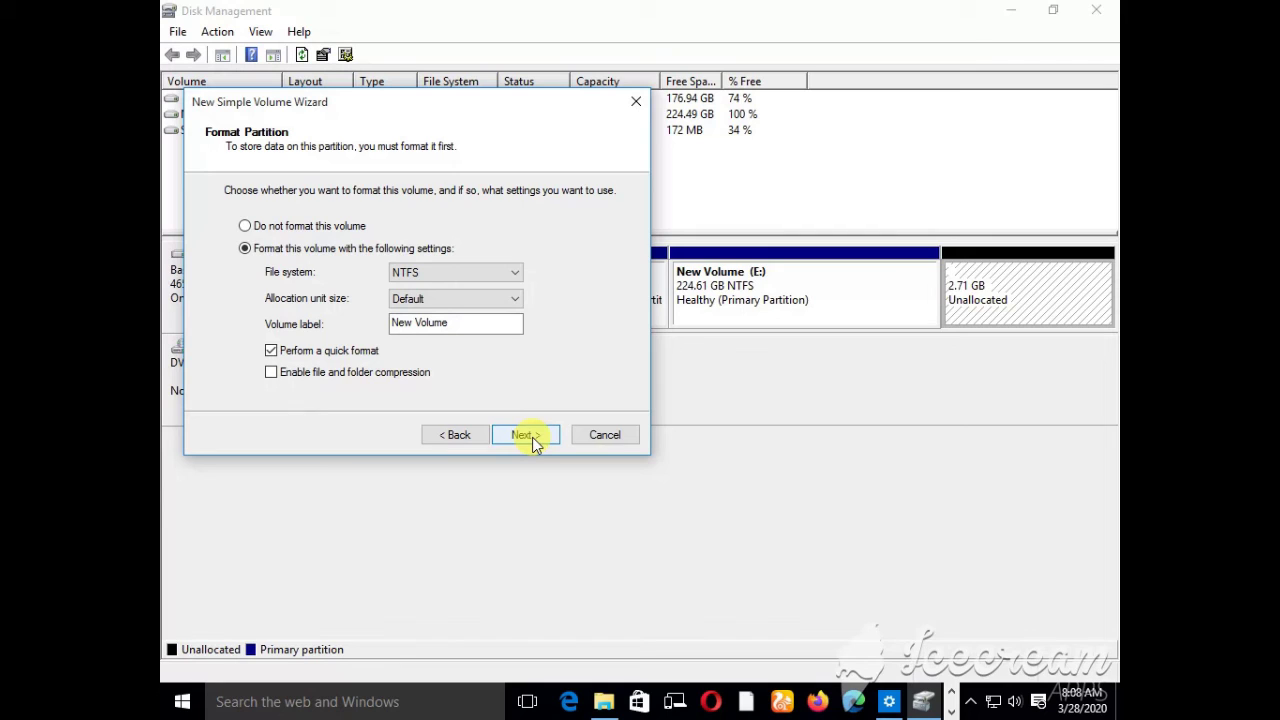
{"action": "left_click", "coordinate": [532, 437]}
{"action": "left_click", "coordinate": [533, 437]}
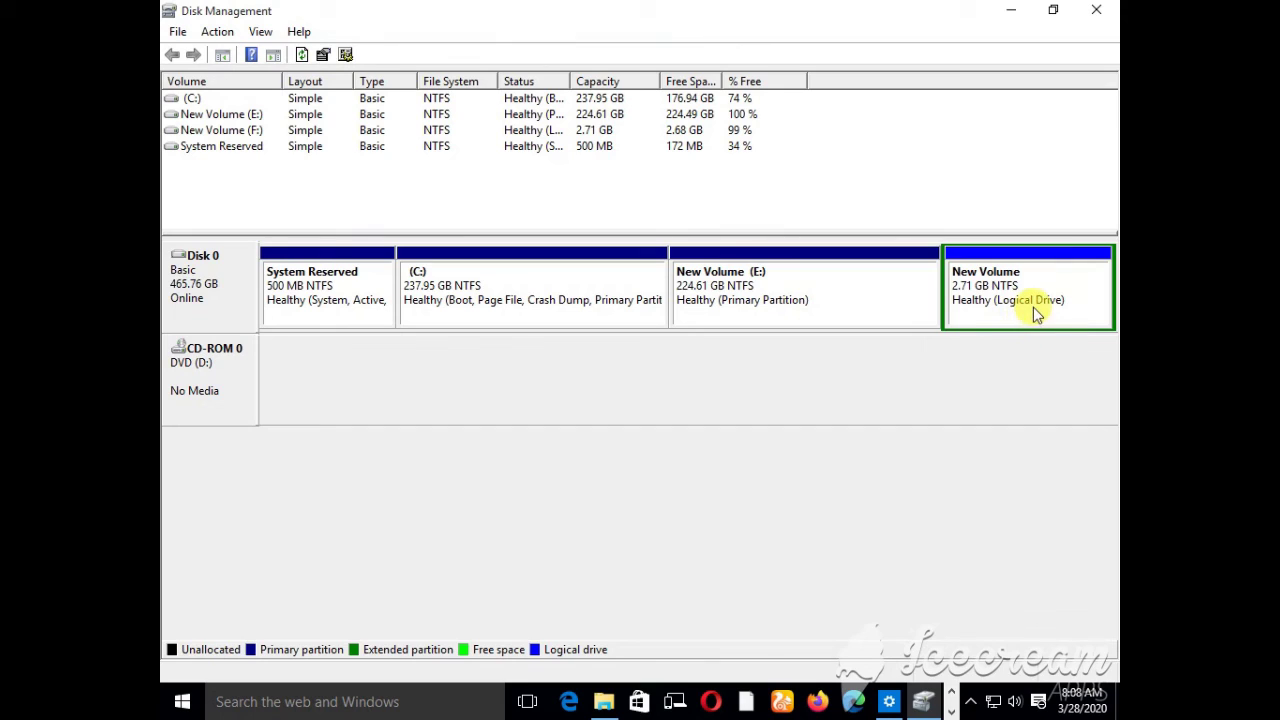
Step: Minimize Disk Management and rename the E: drive in This PC to ITguru1, granting administrator permission for the change
{"action": "left_click", "coordinate": [1012, 12]}
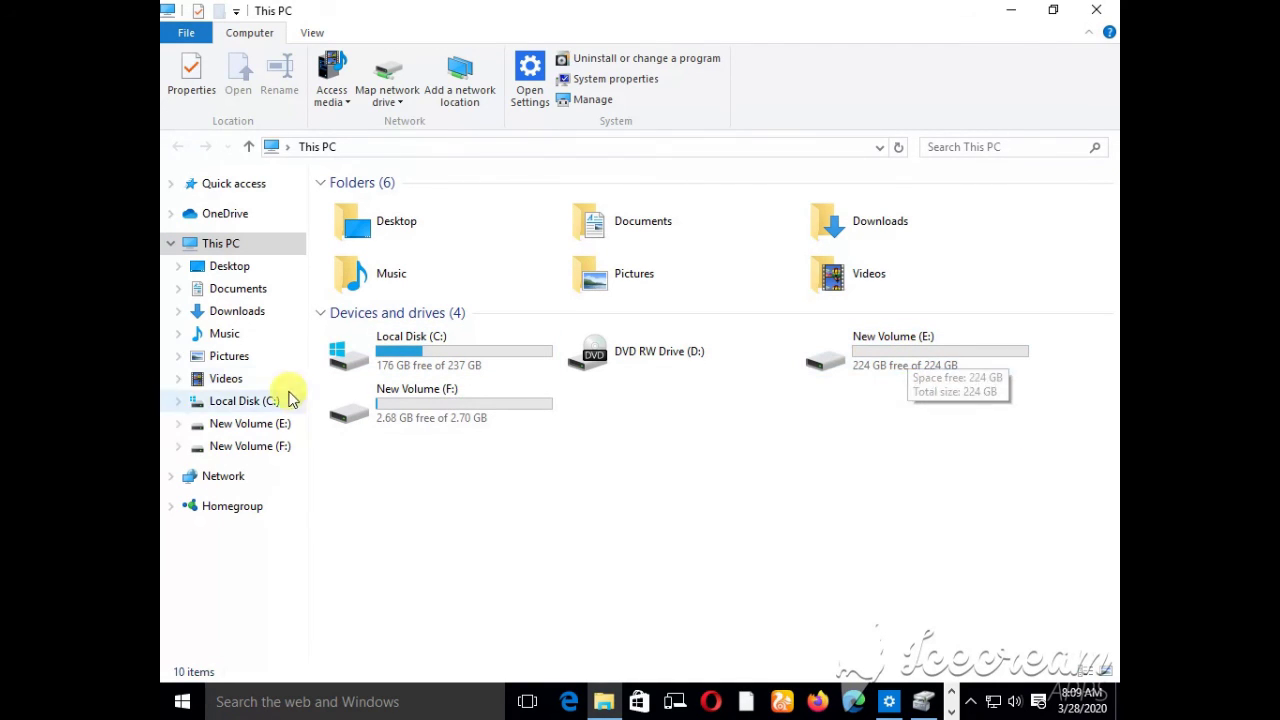
{"action": "right_click", "coordinate": [843, 355]}
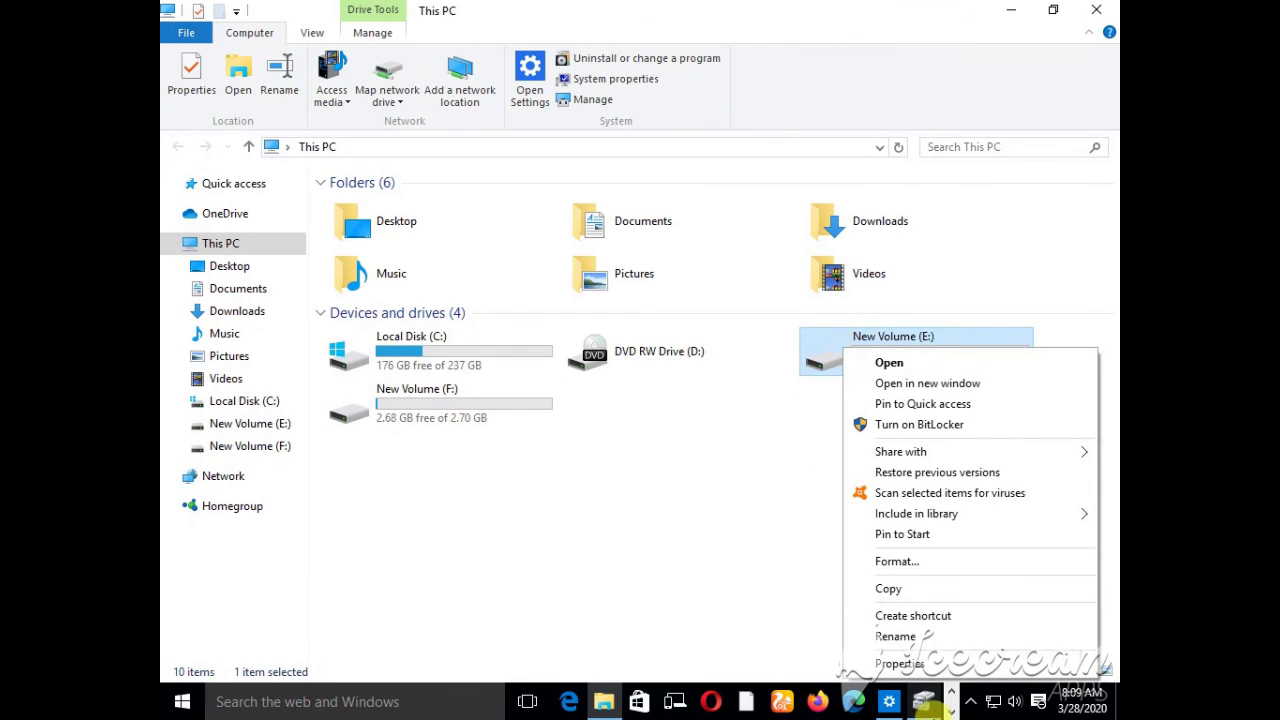
{"action": "left_click", "coordinate": [930, 637]}
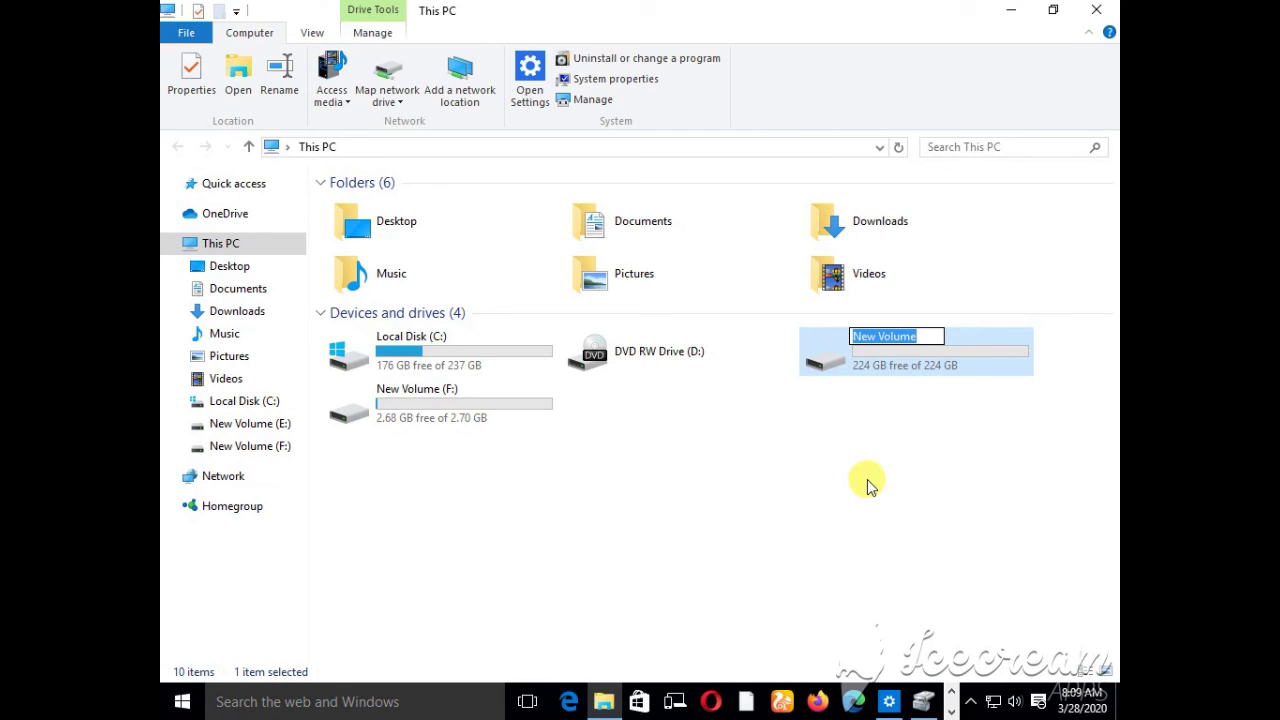
{"action": "type", "text": "It"}
{"action": "key", "text": "BackSpace"}
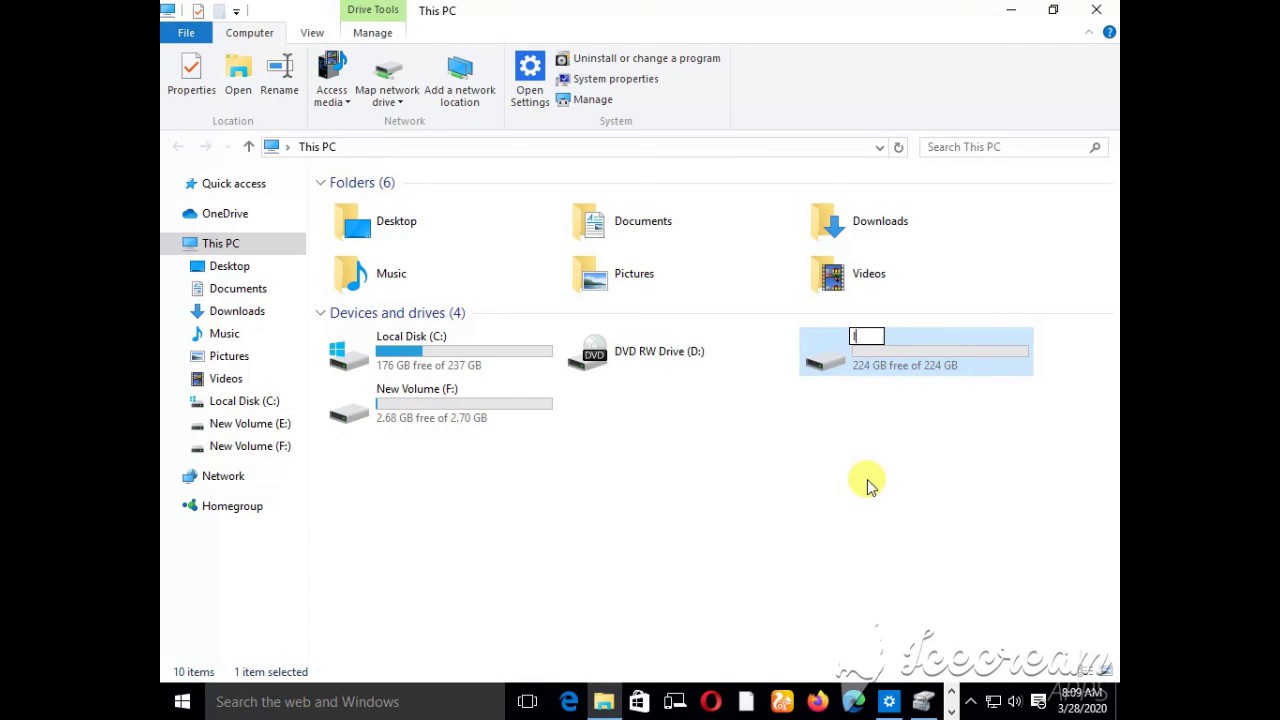
{"action": "type", "text": "Tguru"}
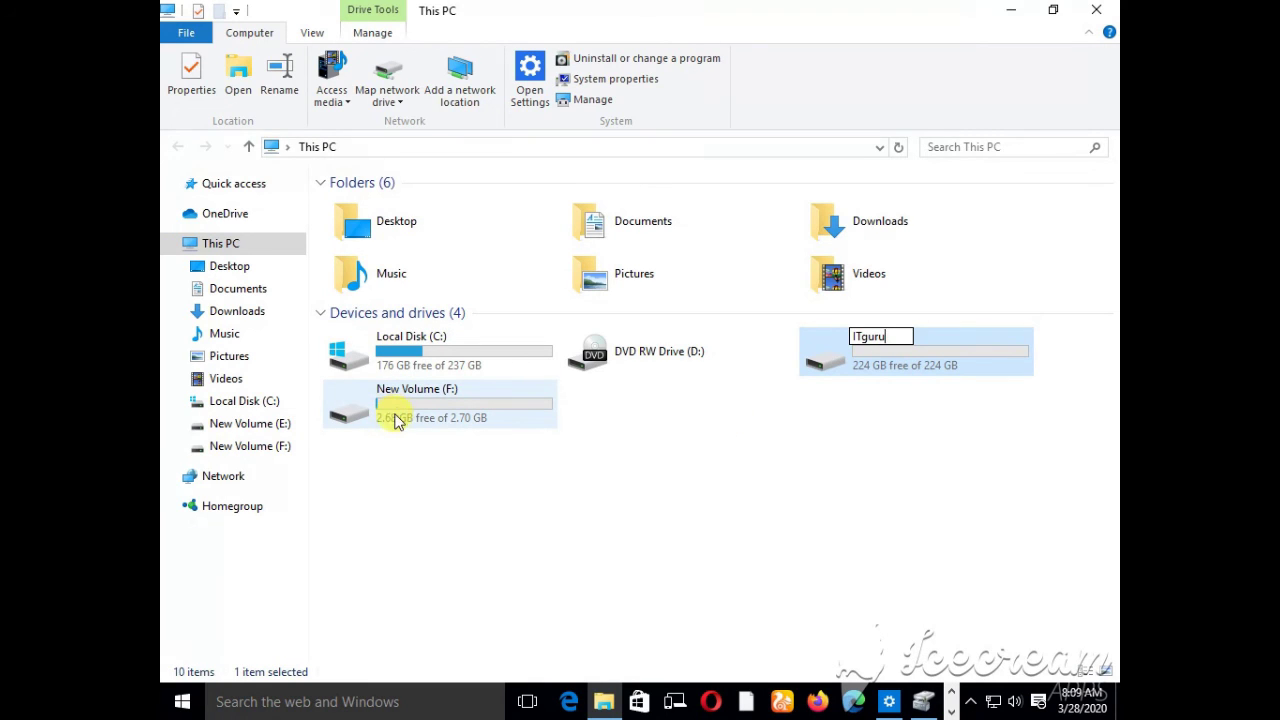
{"action": "type", "text": "1"}
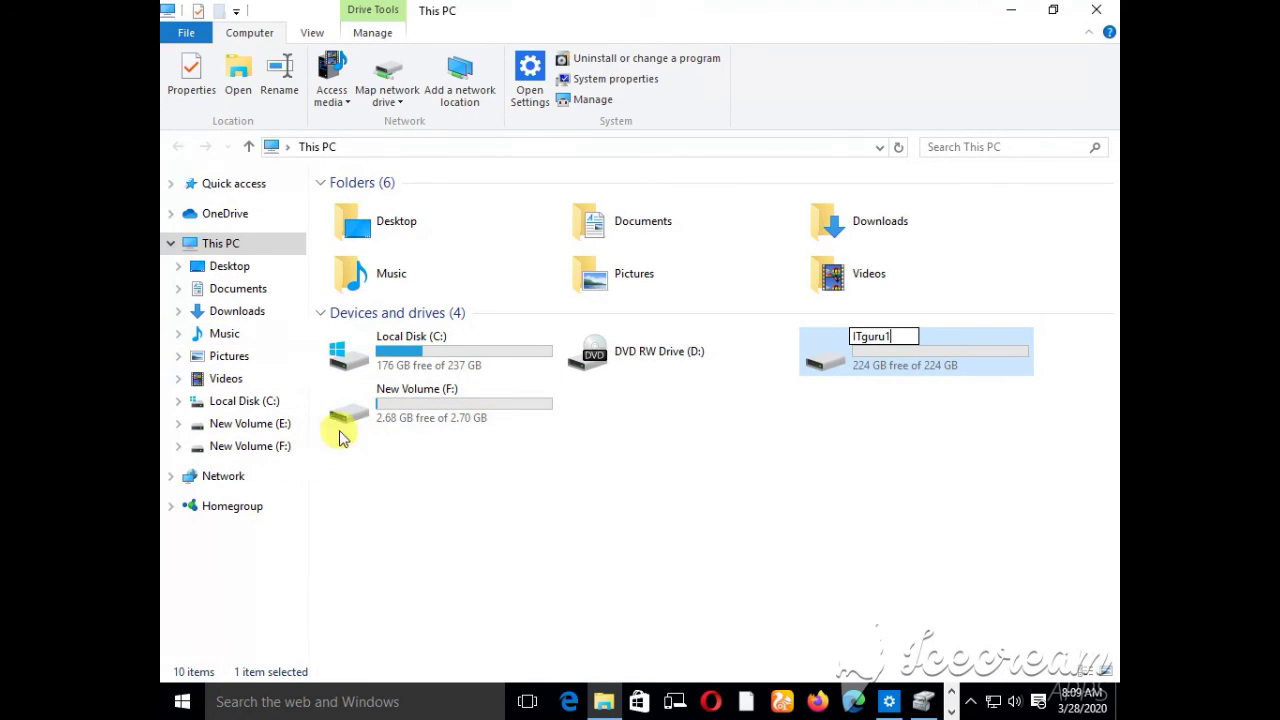
{"action": "left_click", "coordinate": [430, 410]}
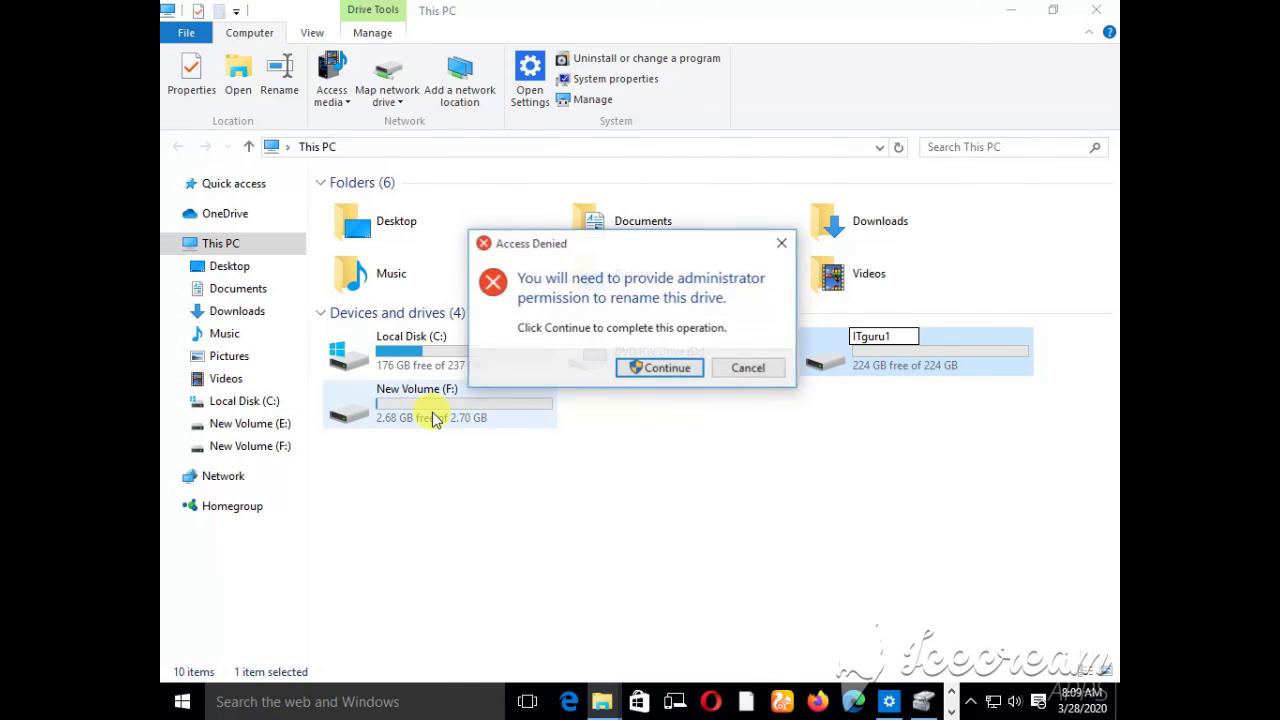
{"action": "left_click", "coordinate": [663, 368]}
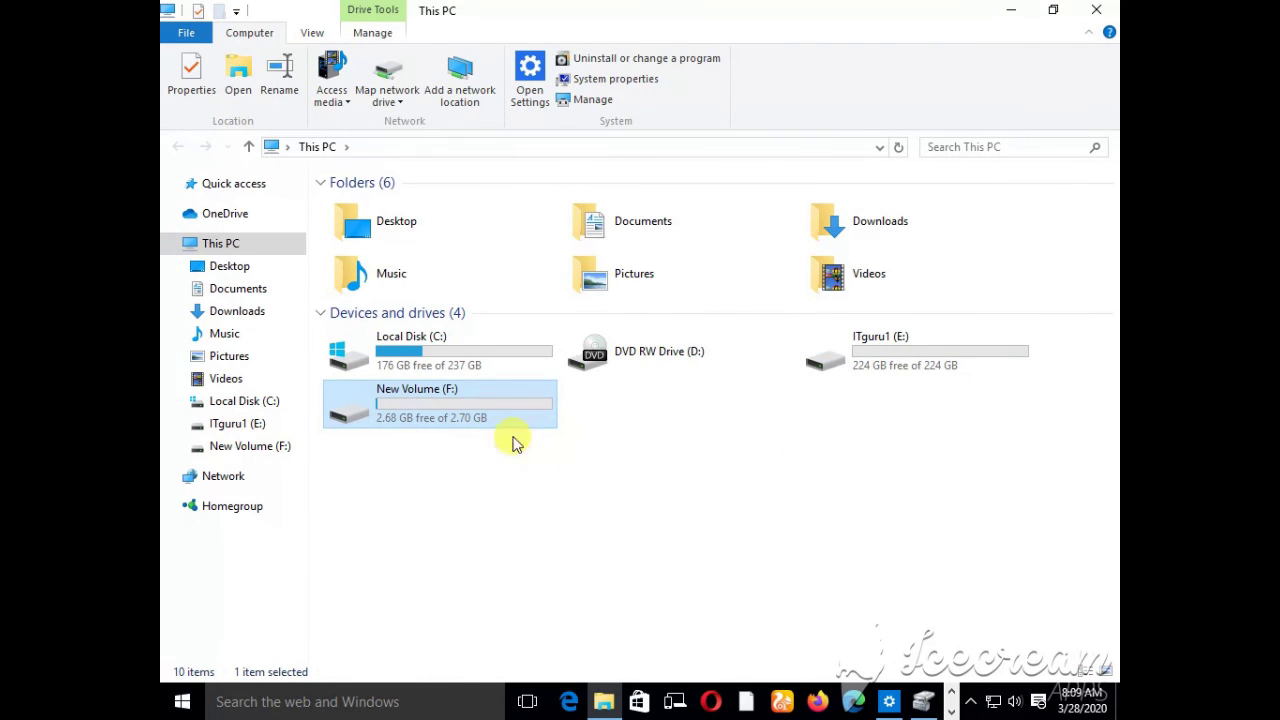
Step: Rename the F: drive to ITguru2, grant administrator permission for the change, and deselect the drive
{"action": "right_click", "coordinate": [395, 410]}
{"action": "left_click", "coordinate": [453, 362]}
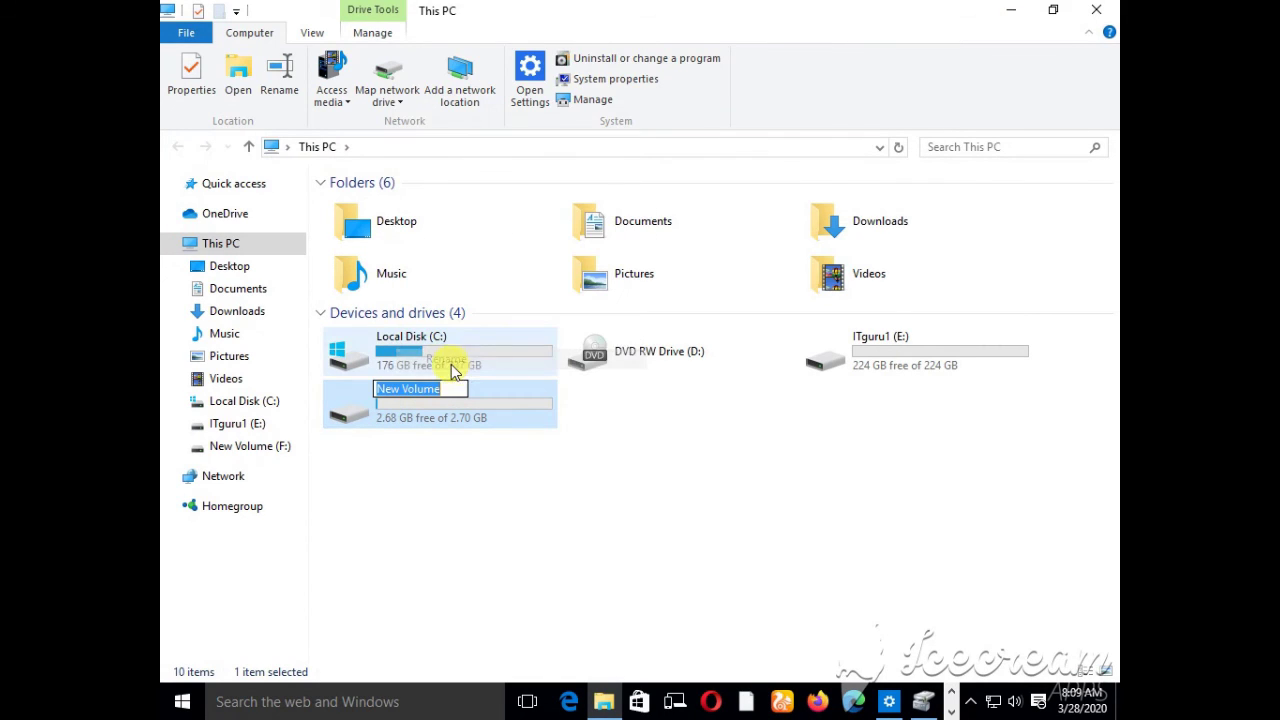
{"action": "type", "text": "IT"}
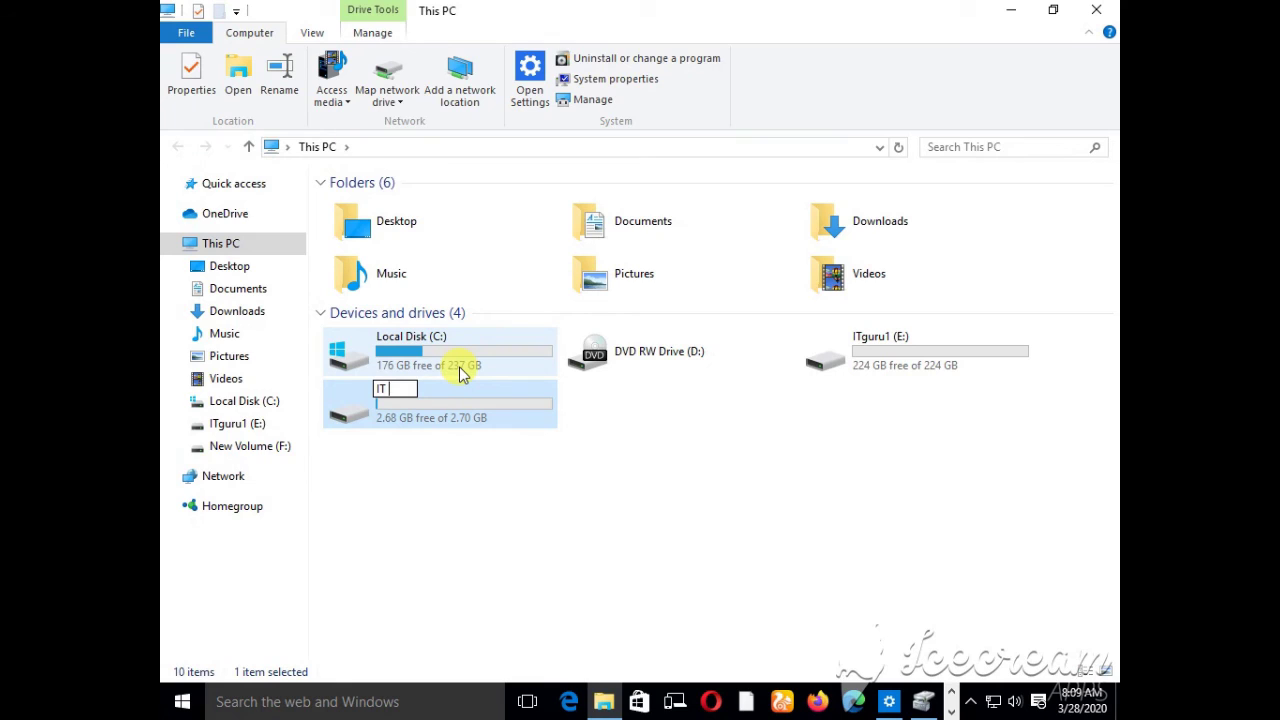
{"action": "type", "text": "guru2"}
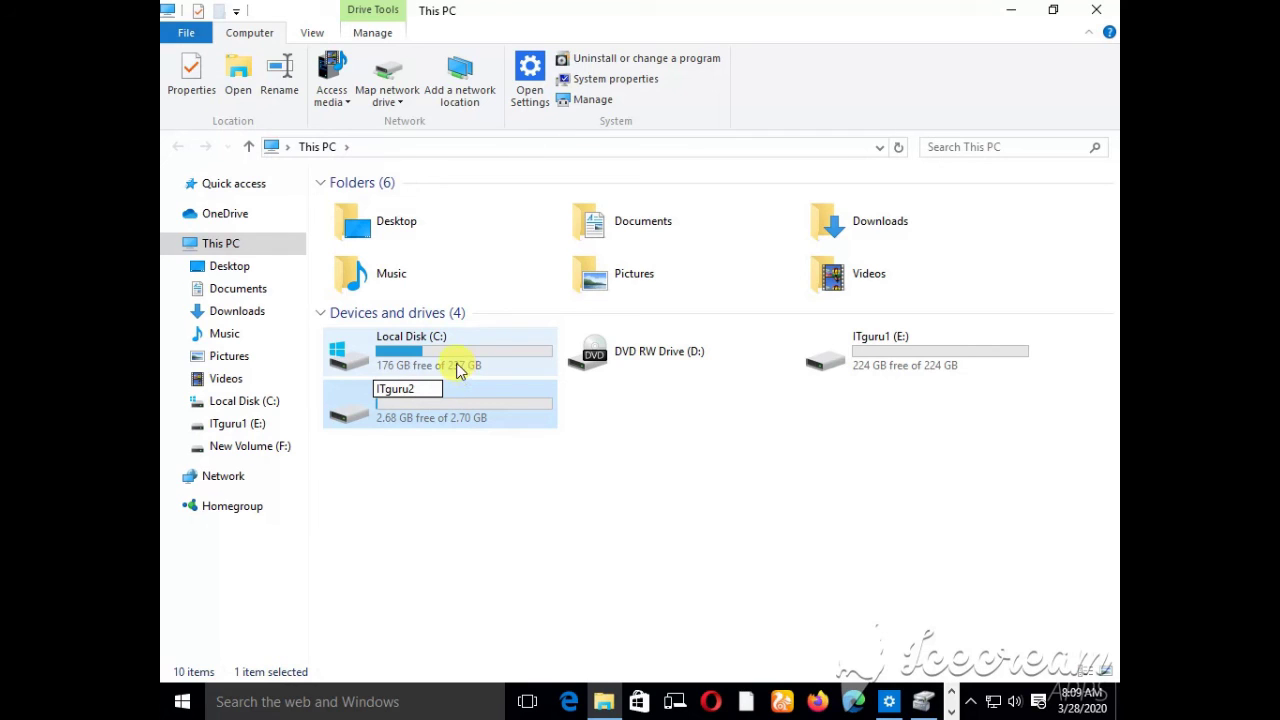
{"action": "key", "text": "Return"}
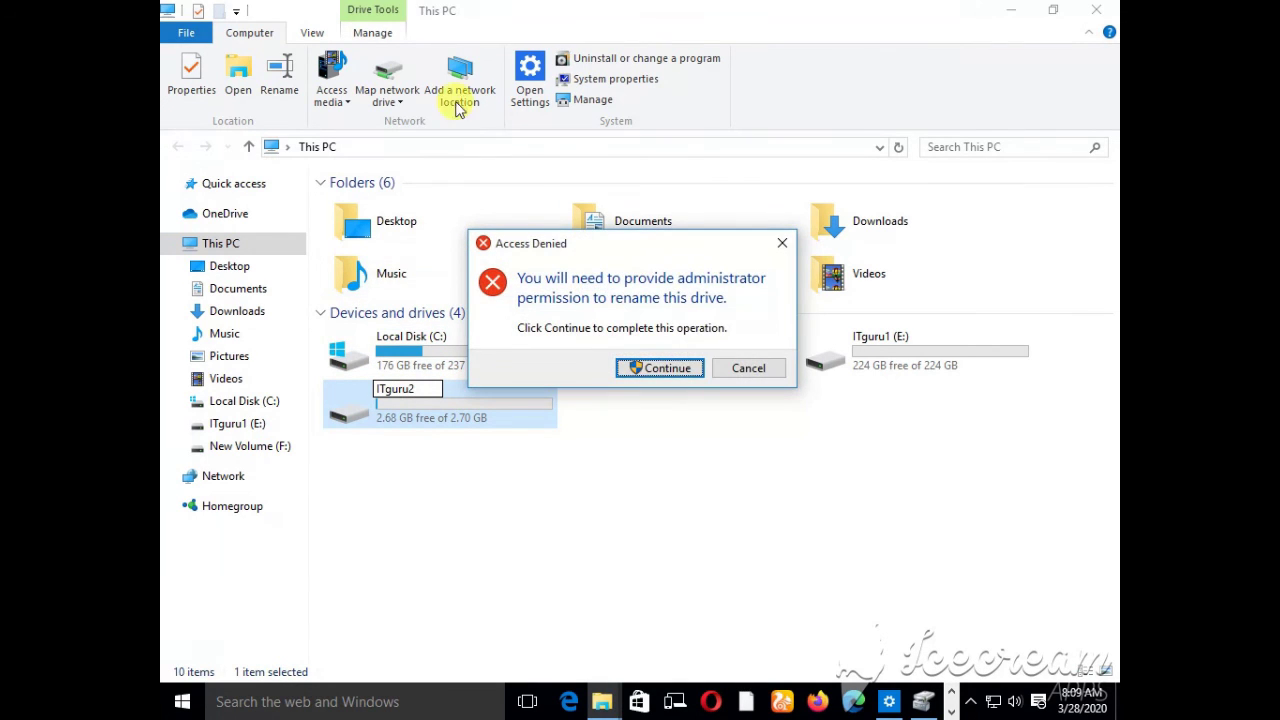
{"action": "left_click", "coordinate": [660, 368]}
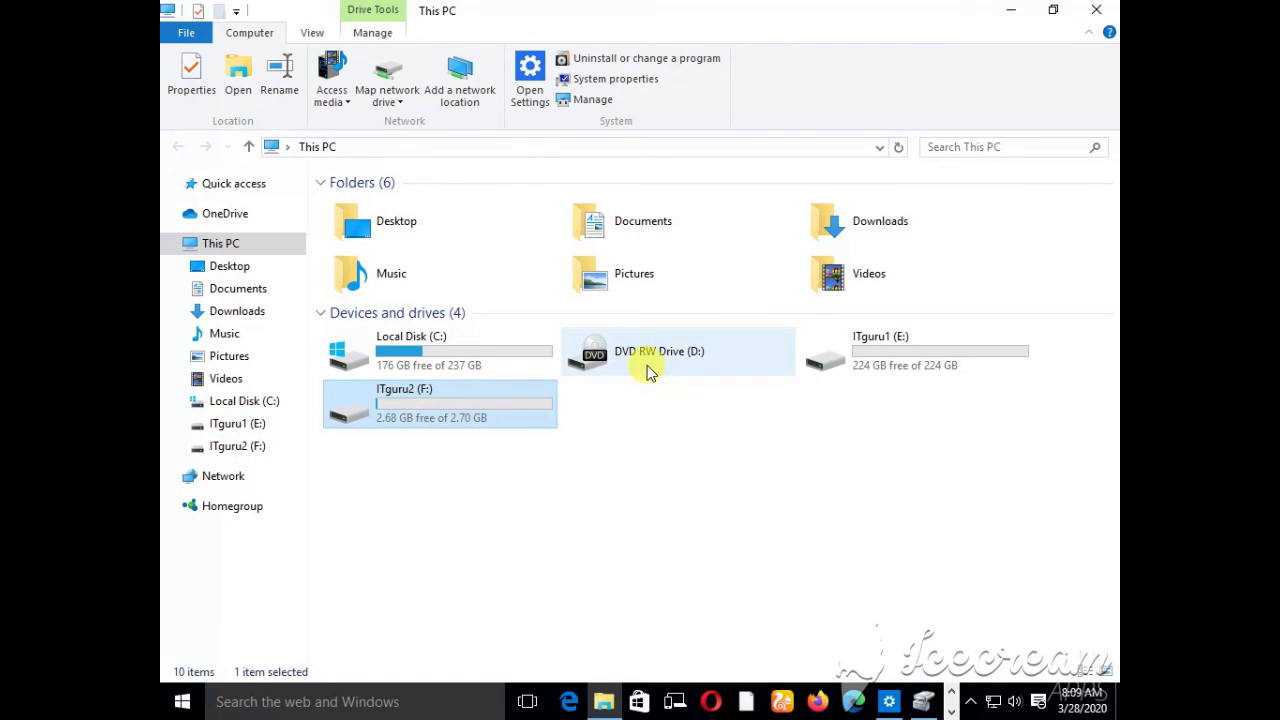
{"action": "left_click", "coordinate": [670, 435]}
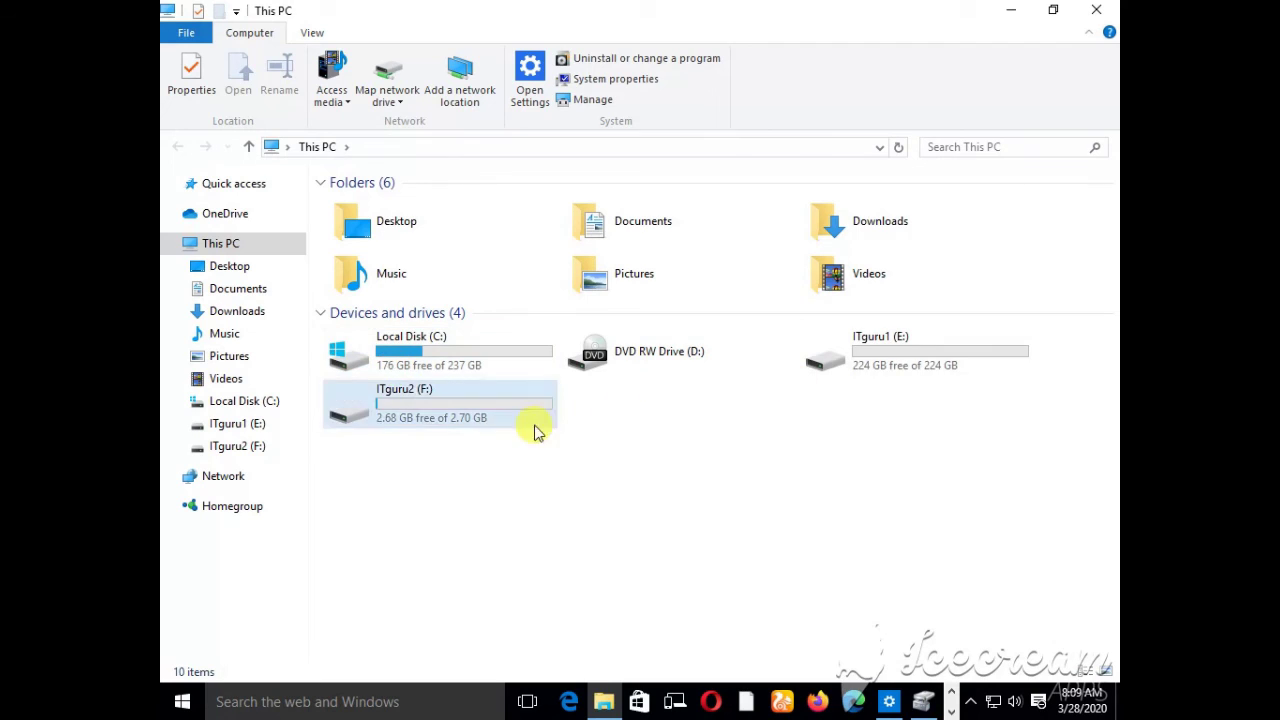